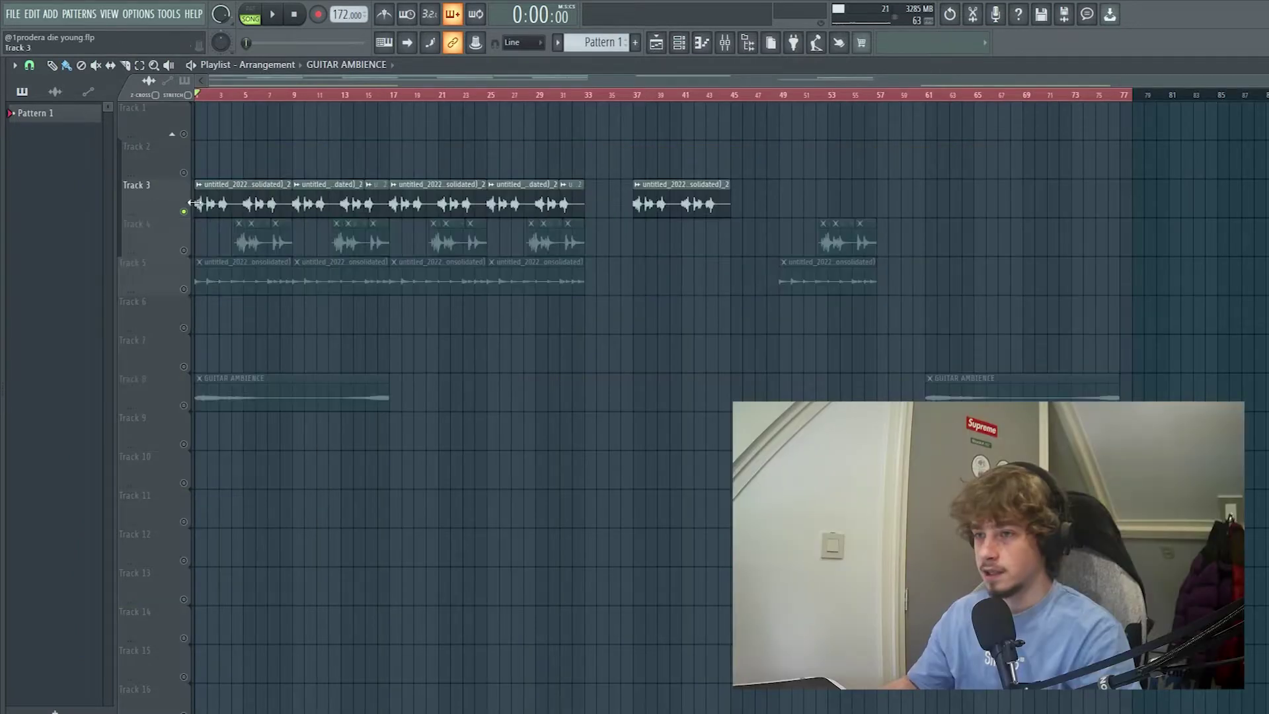
# Step: Play the soloed guitar melody clips on Track 3
pyautogui.scroll(-3, 409, 143)
pyautogui.press('F9')
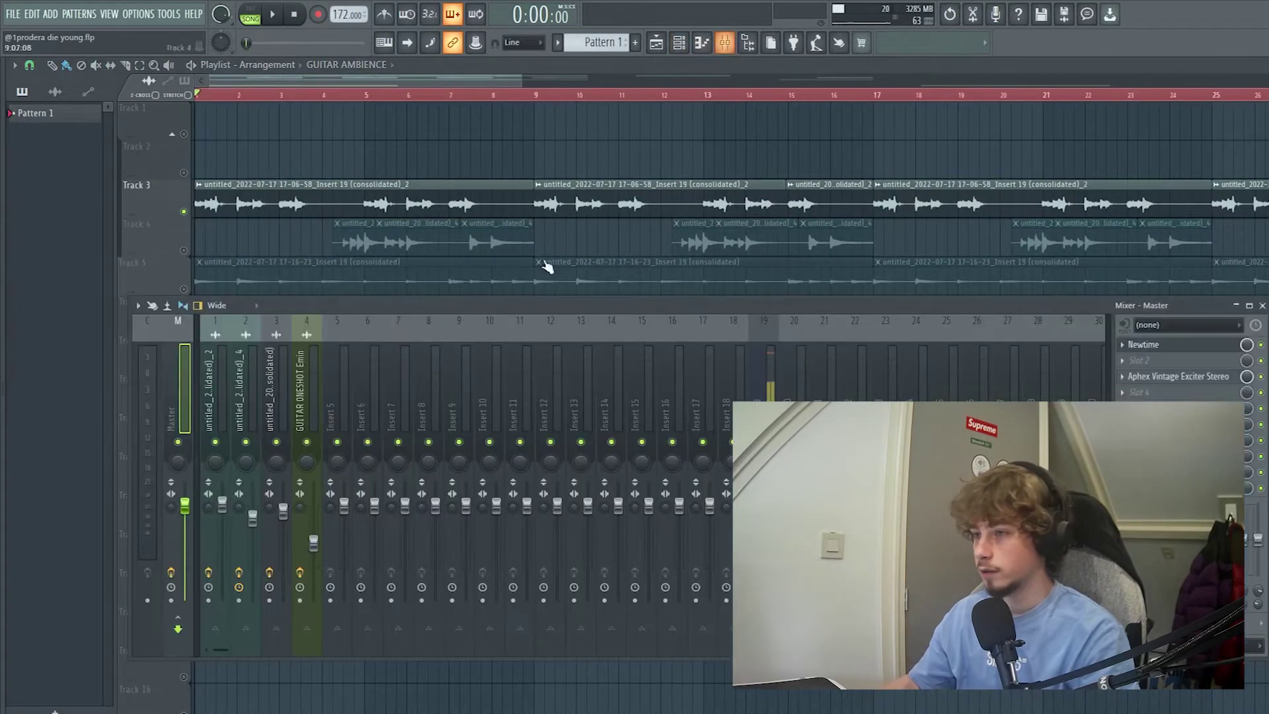
pyautogui.press('F9')
pyautogui.press('space')
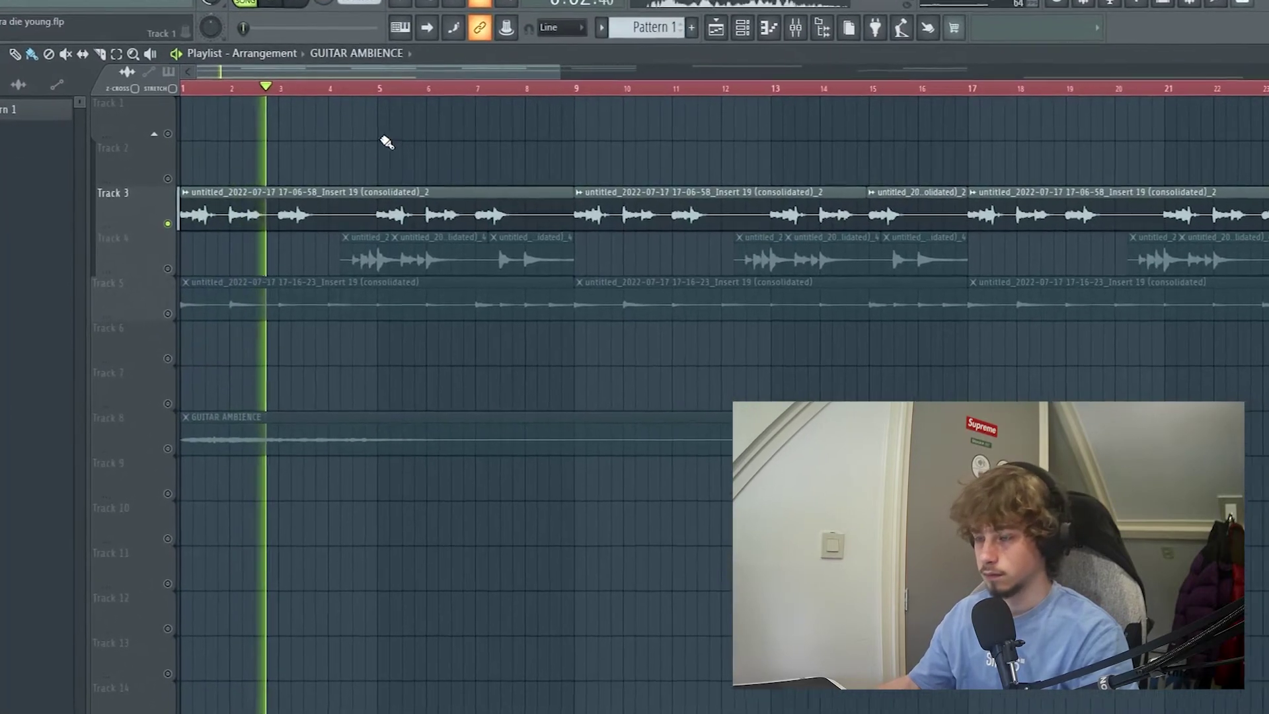
pyautogui.click(772, 34)
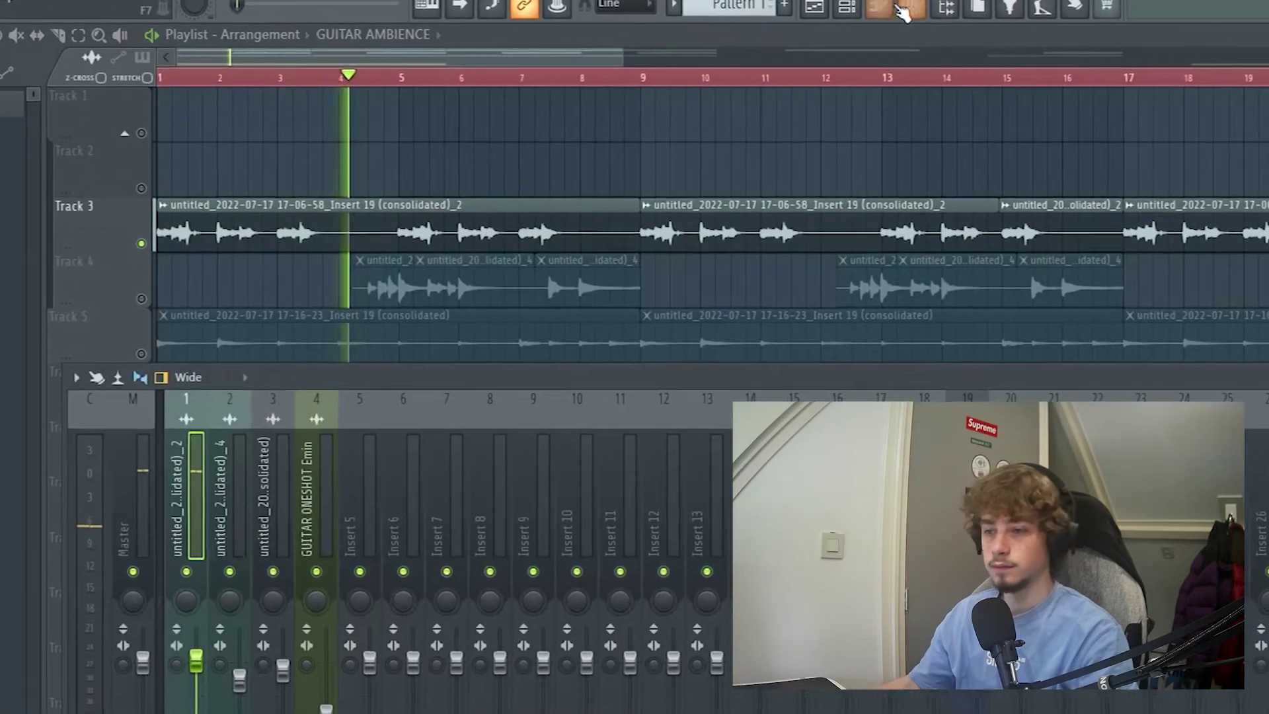
pyautogui.press('F9')
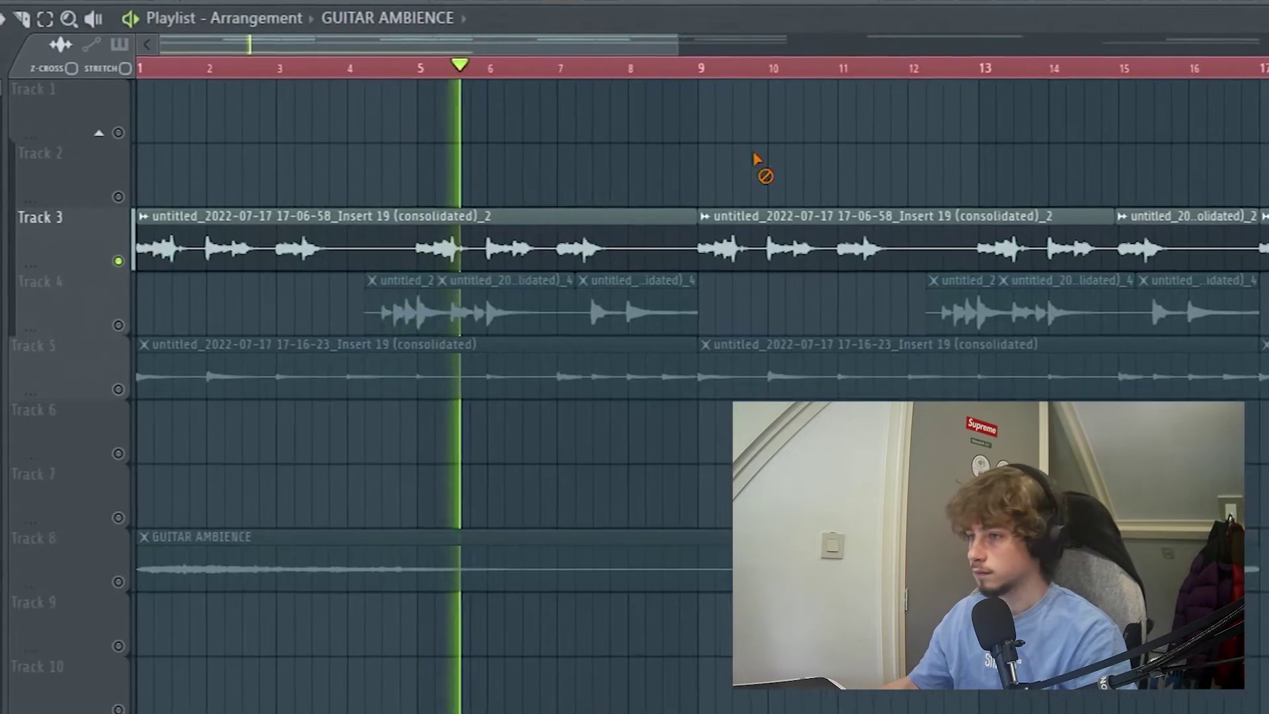
# Step: Examine the Pro-Q 3 low-cut curve on the first melody's mixer insert
pyautogui.press('F9')
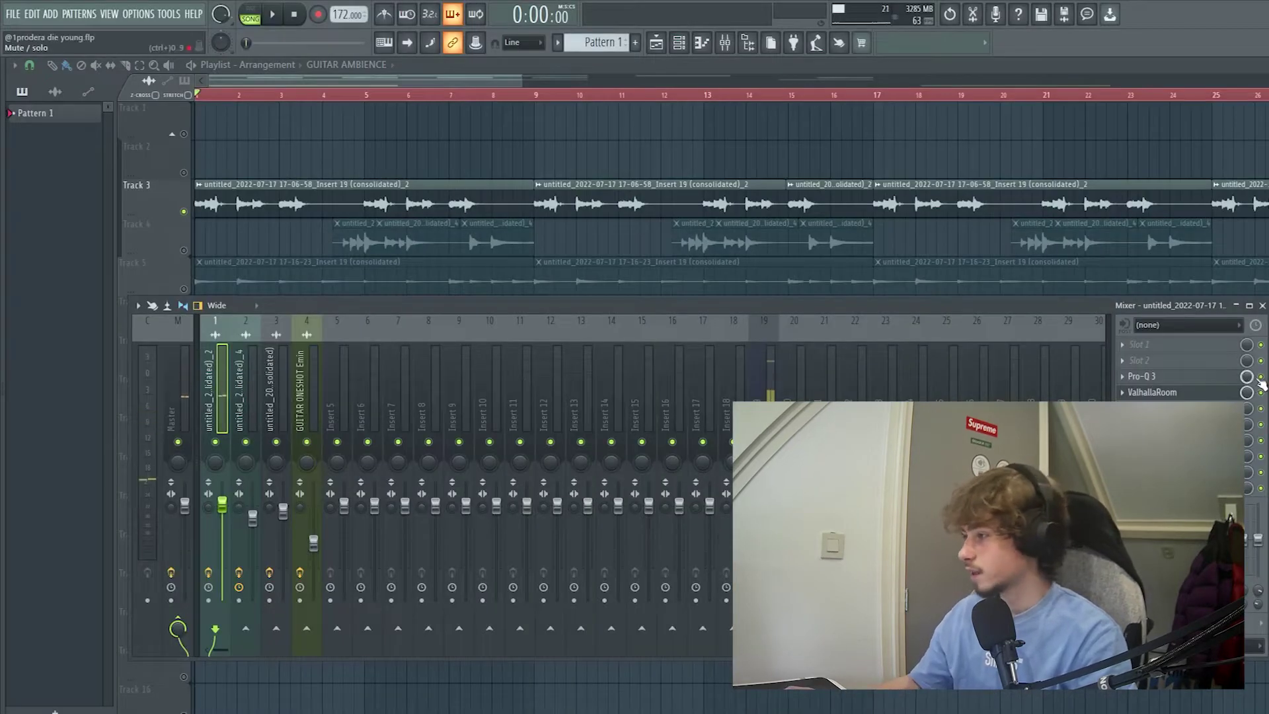
pyautogui.click(1189, 378)
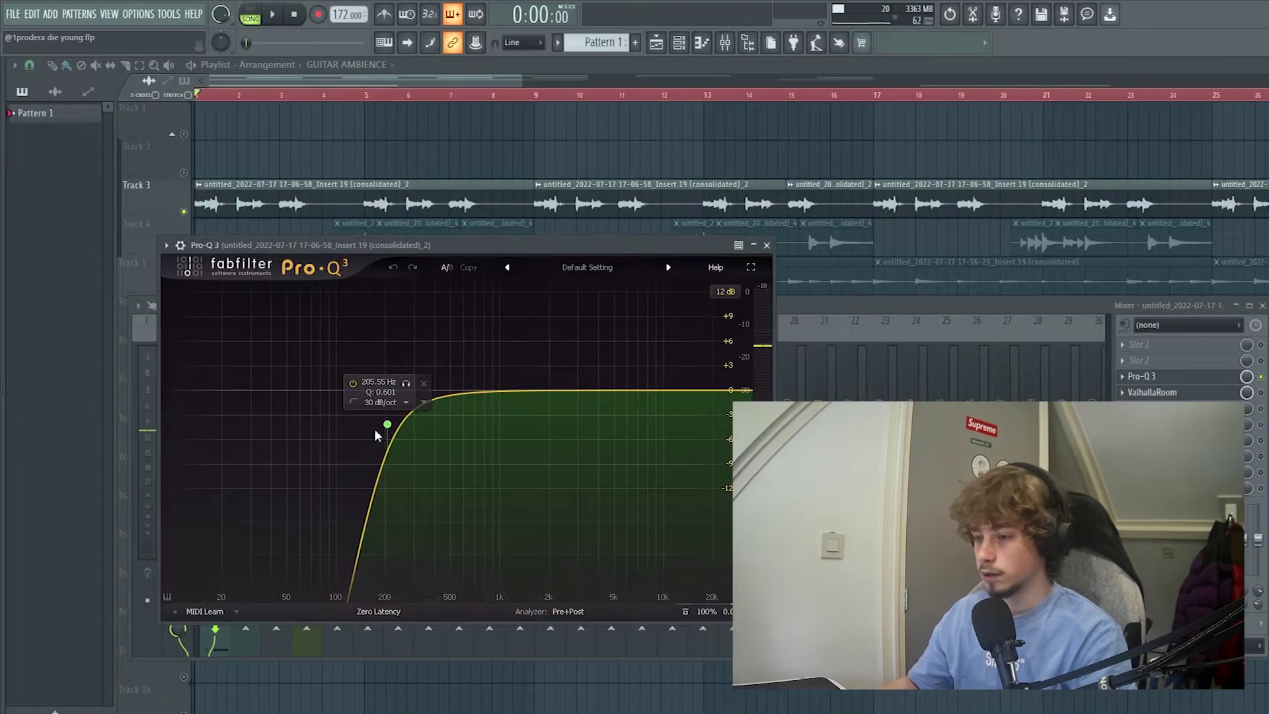
pyautogui.click(767, 246)
# Step: Play the first melody and inspect the ValhallaRoom reverb settings on its mixer insert
pyautogui.press('space')
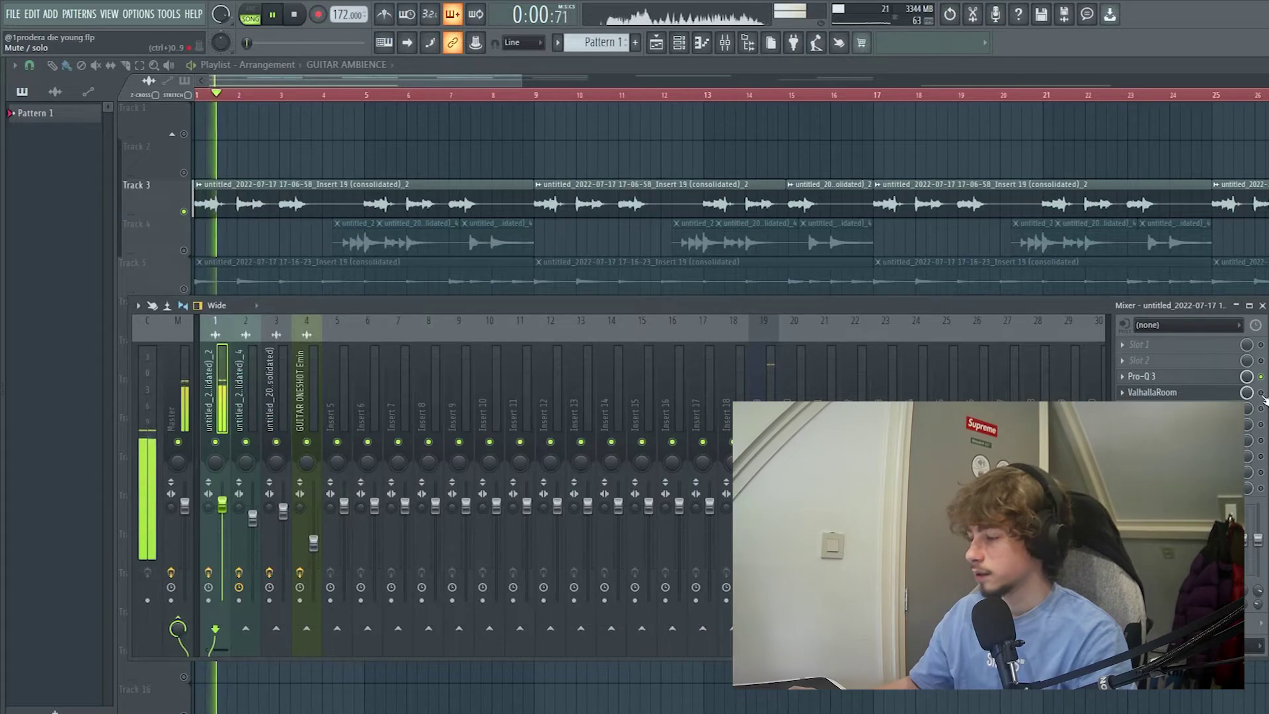
pyautogui.click(1234, 394)
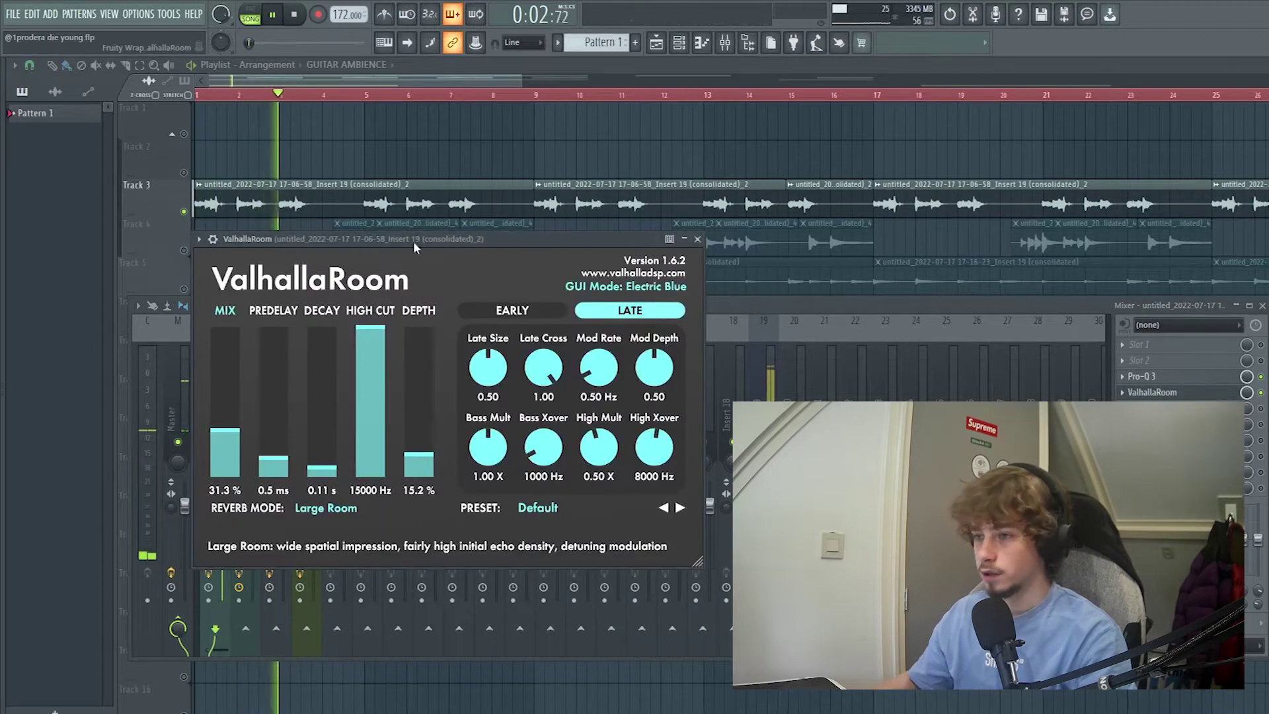
pyautogui.moveTo(404, 238); pyautogui.dragTo(599, 245)
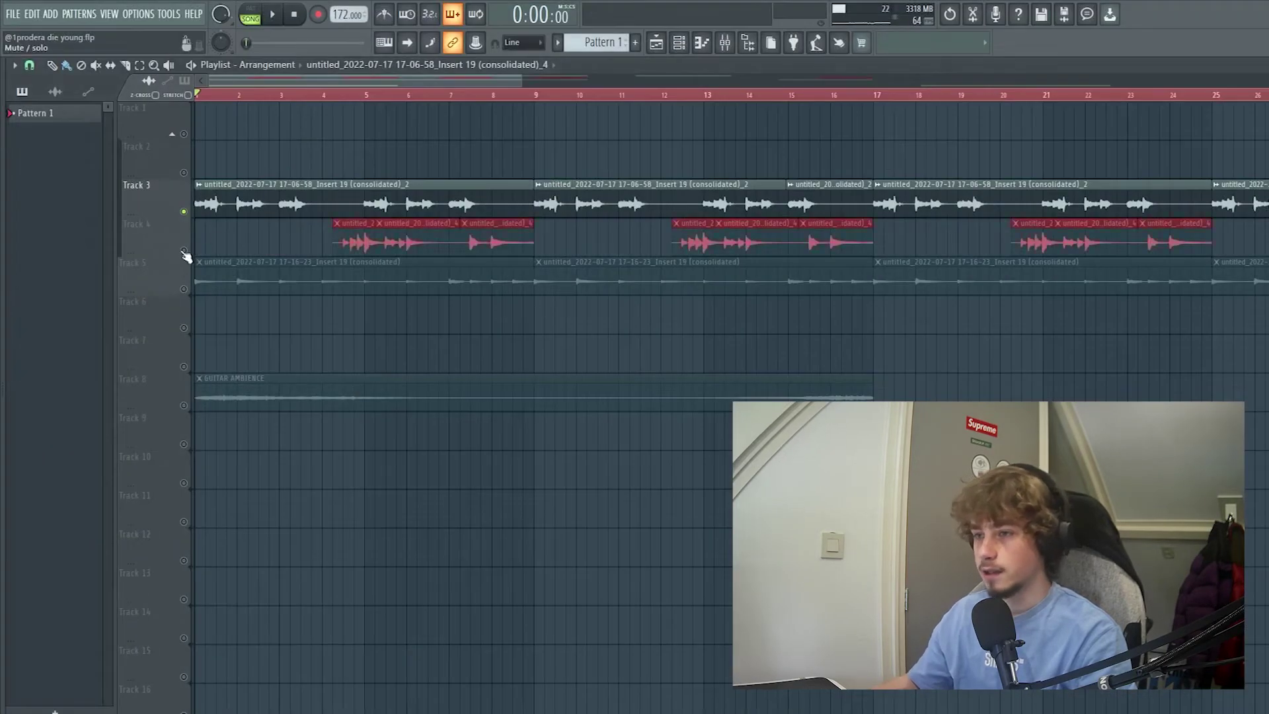
# Step: Unmute the counter-melody clips on Track 4 and listen to them together with Track 3
pyautogui.rightClick(183, 251)
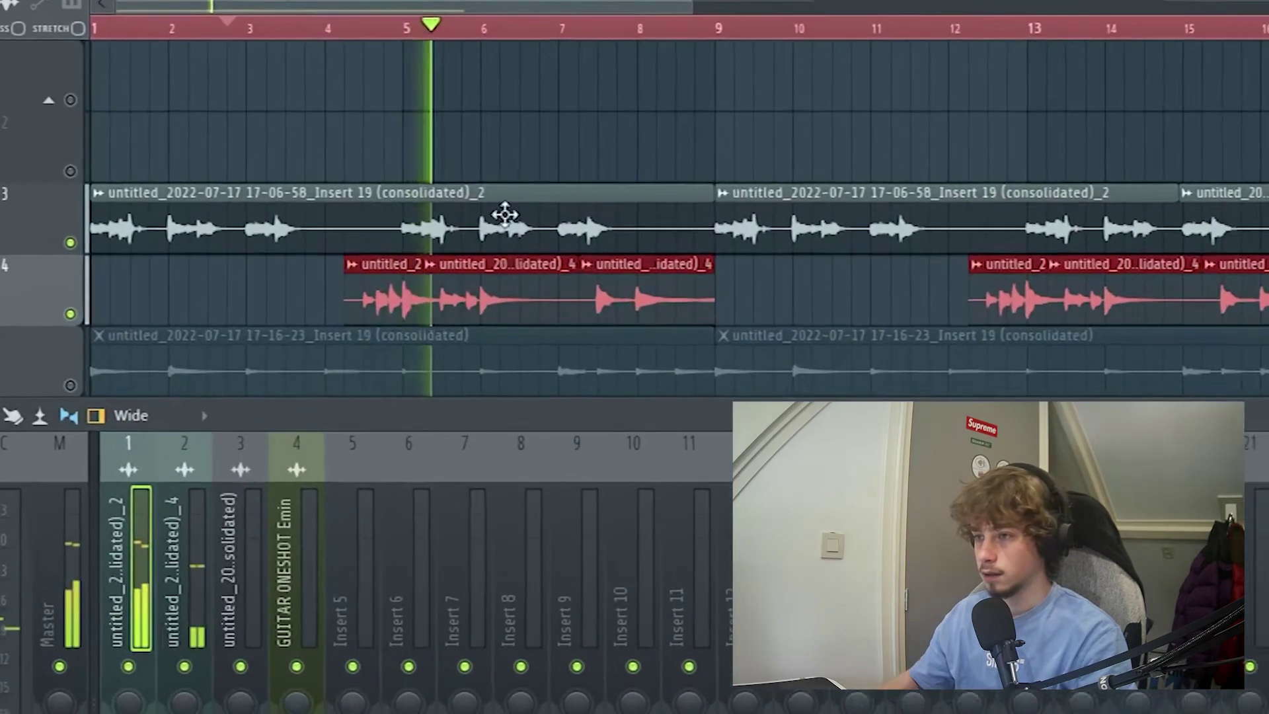
pyautogui.rightClick(390, 154)
pyautogui.scroll(3, 465, 152)
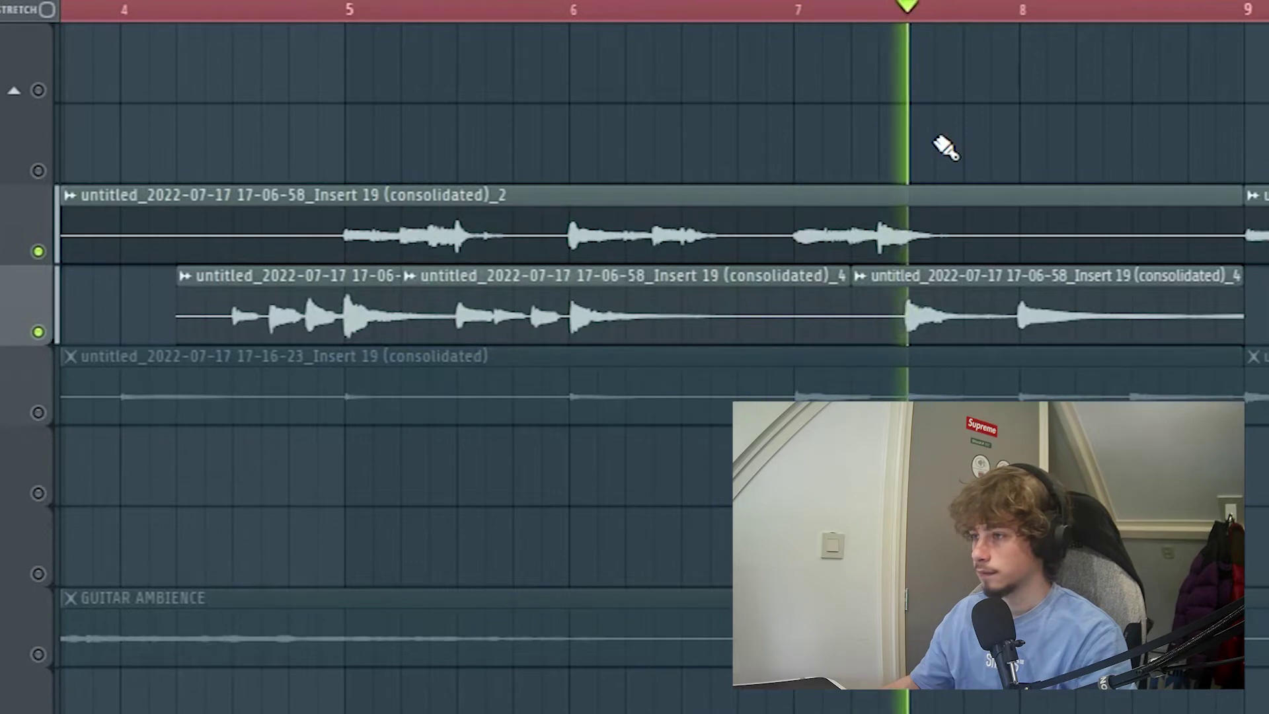
pyautogui.scroll(-3, 945, 146)
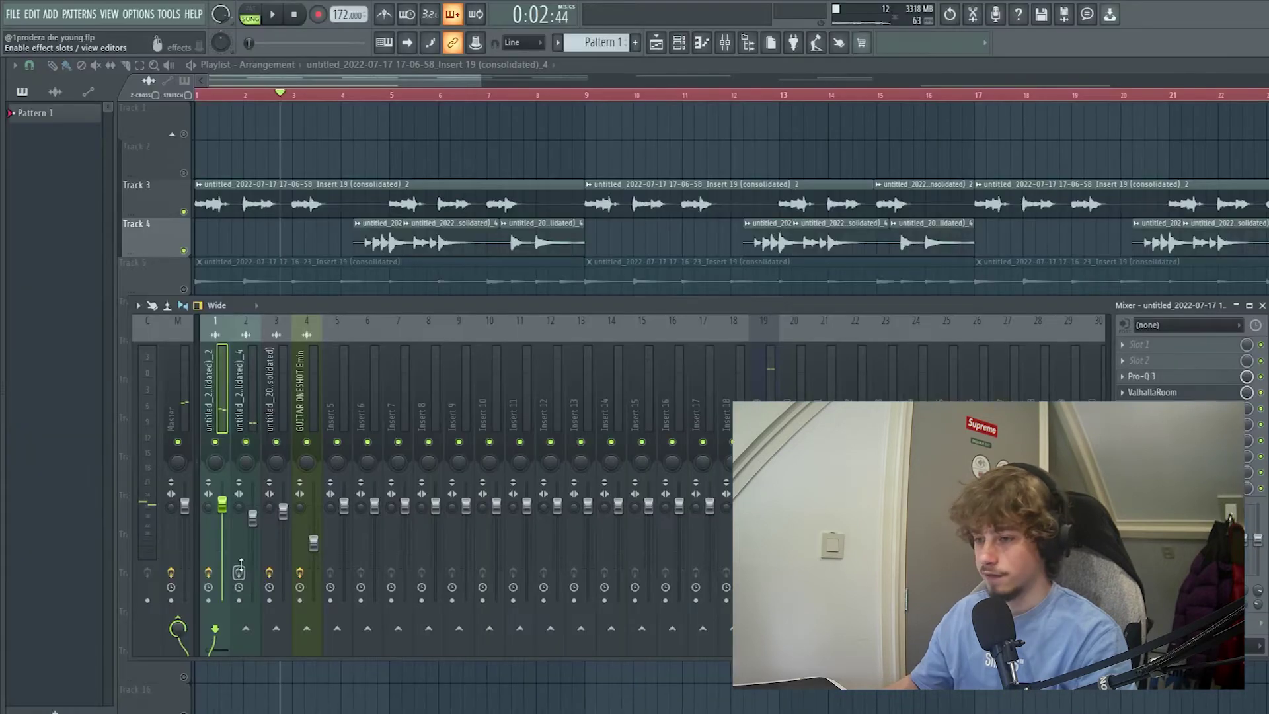
# Step: Solo the counter-melody's mixer insert and inspect its soothe2 settings
pyautogui.rightClick(238, 572)
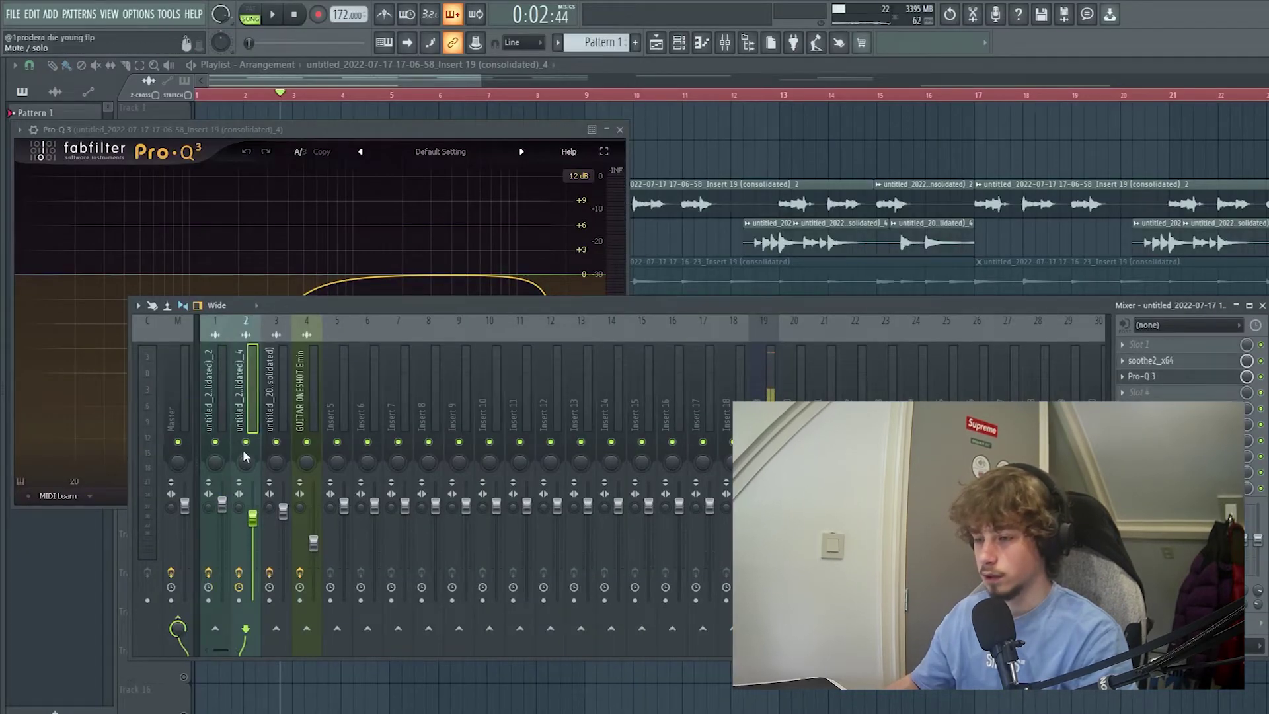
pyautogui.click(1209, 363)
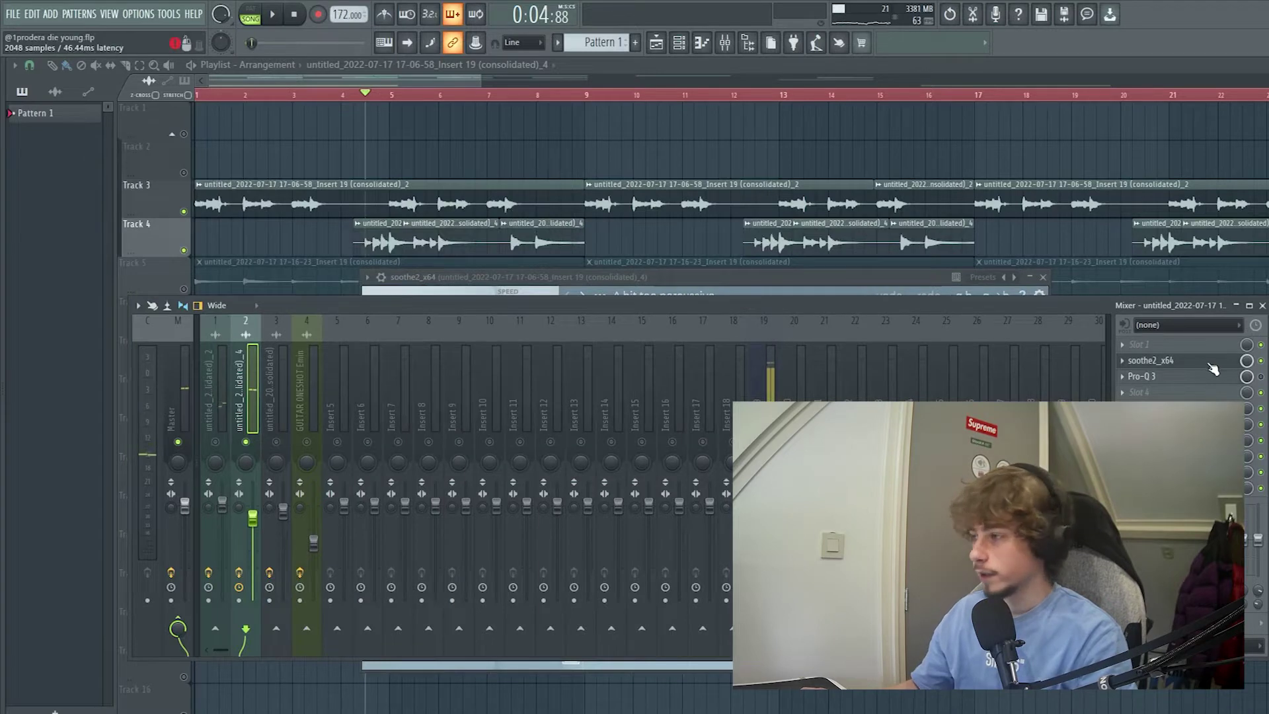
pyautogui.click(1214, 367)
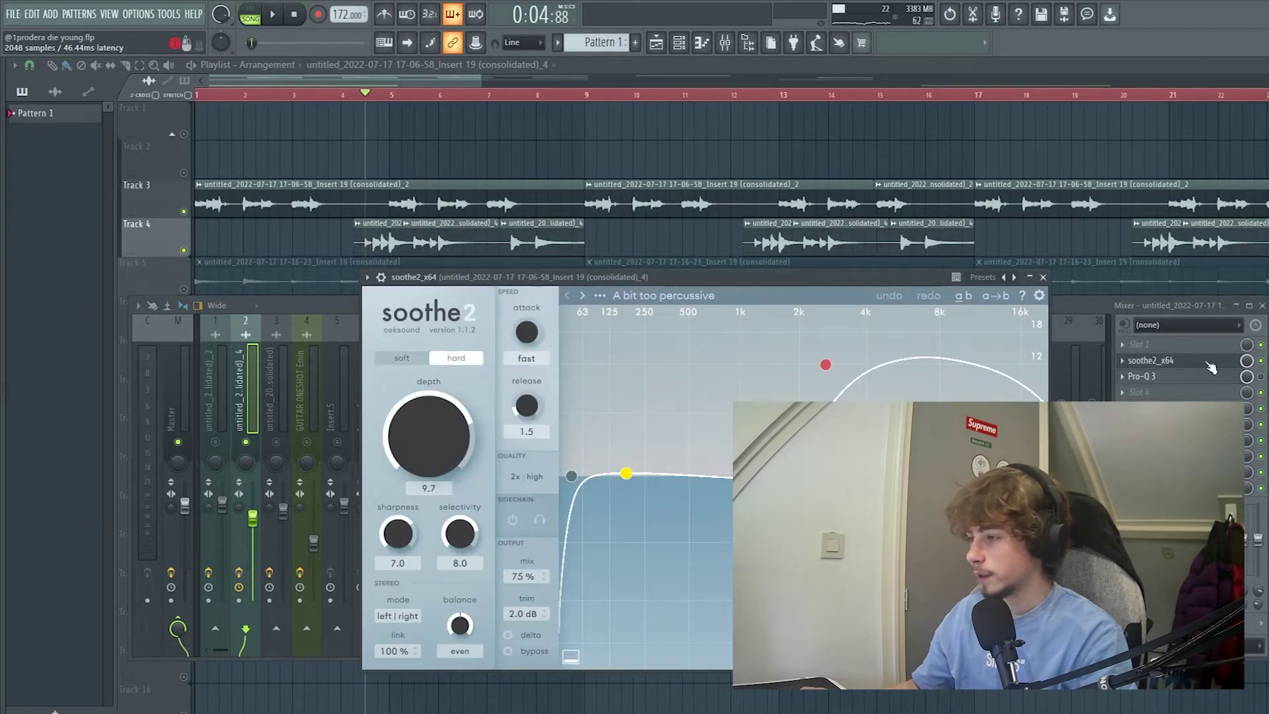
pyautogui.click(1211, 367)
pyautogui.click(1217, 367)
pyautogui.click(1217, 367)
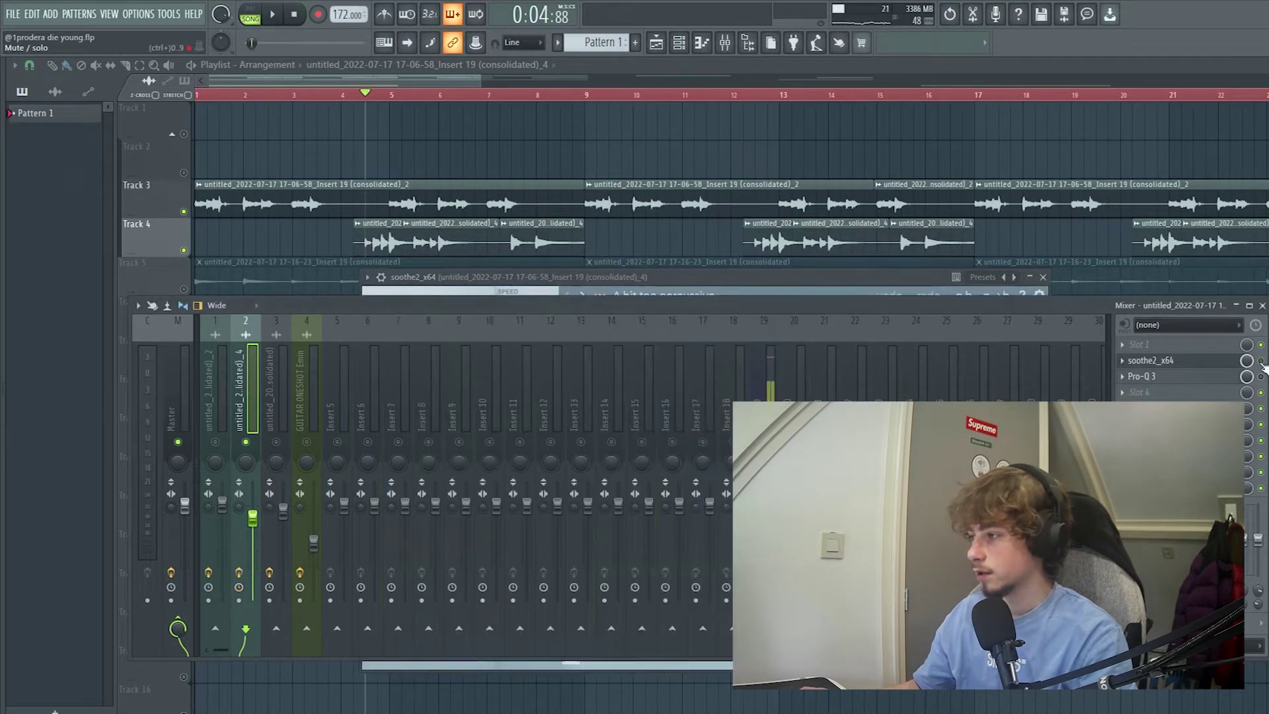
# Step: Switch soothe2 and Pro-Q 3 back on for the counter-melody's insert and examine the Pro-Q 3 curve during playback
pyautogui.click(1261, 361)
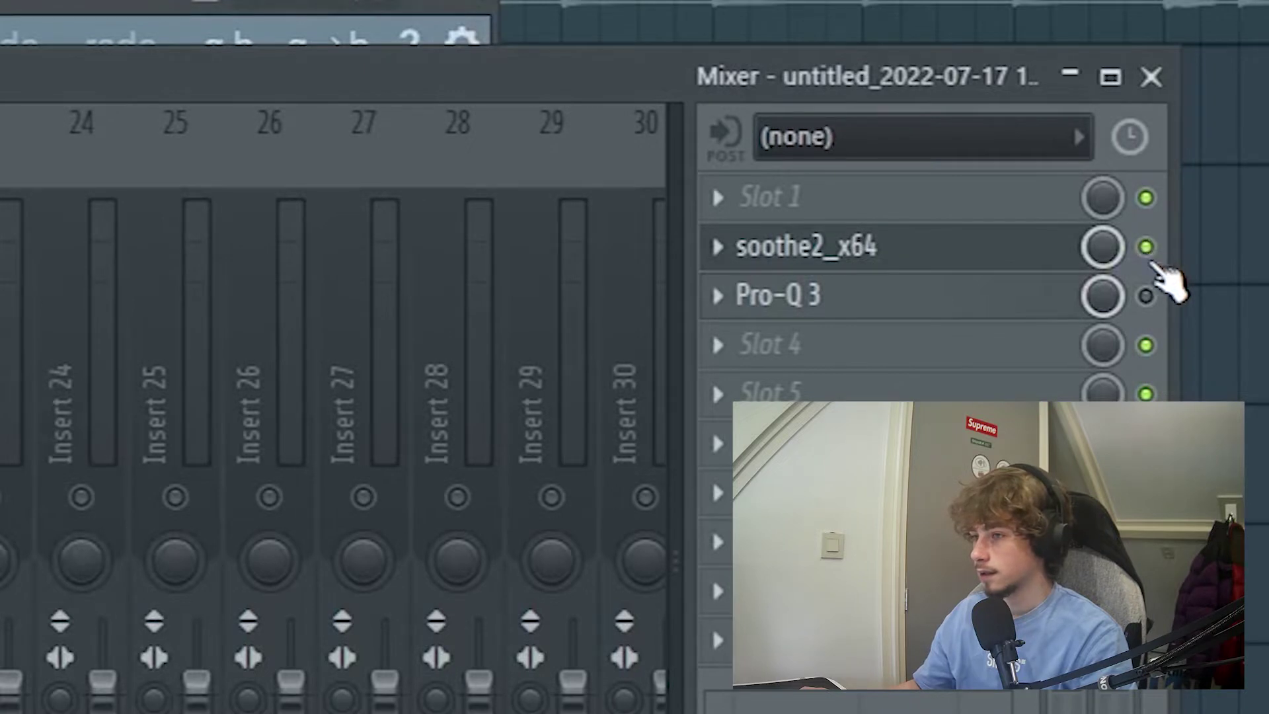
pyautogui.click(1146, 296)
pyautogui.click(939, 307)
pyautogui.press('space')
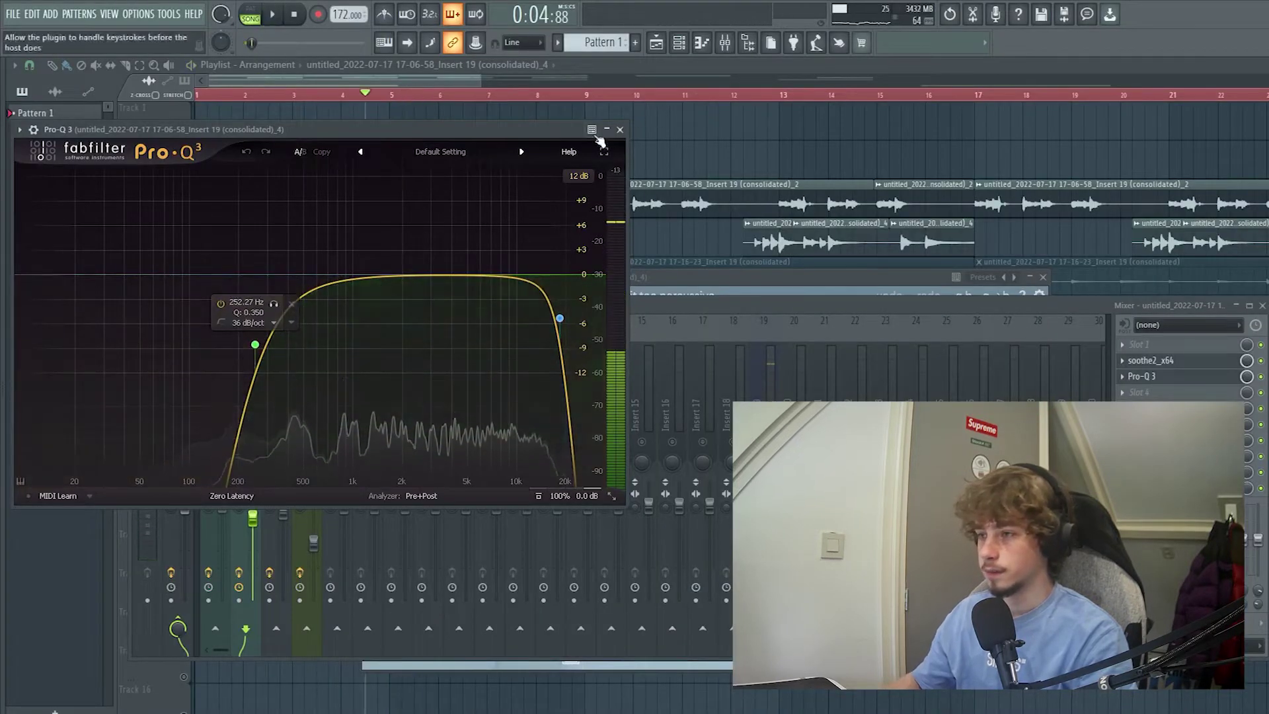
pyautogui.click(620, 129)
pyautogui.press('F9')
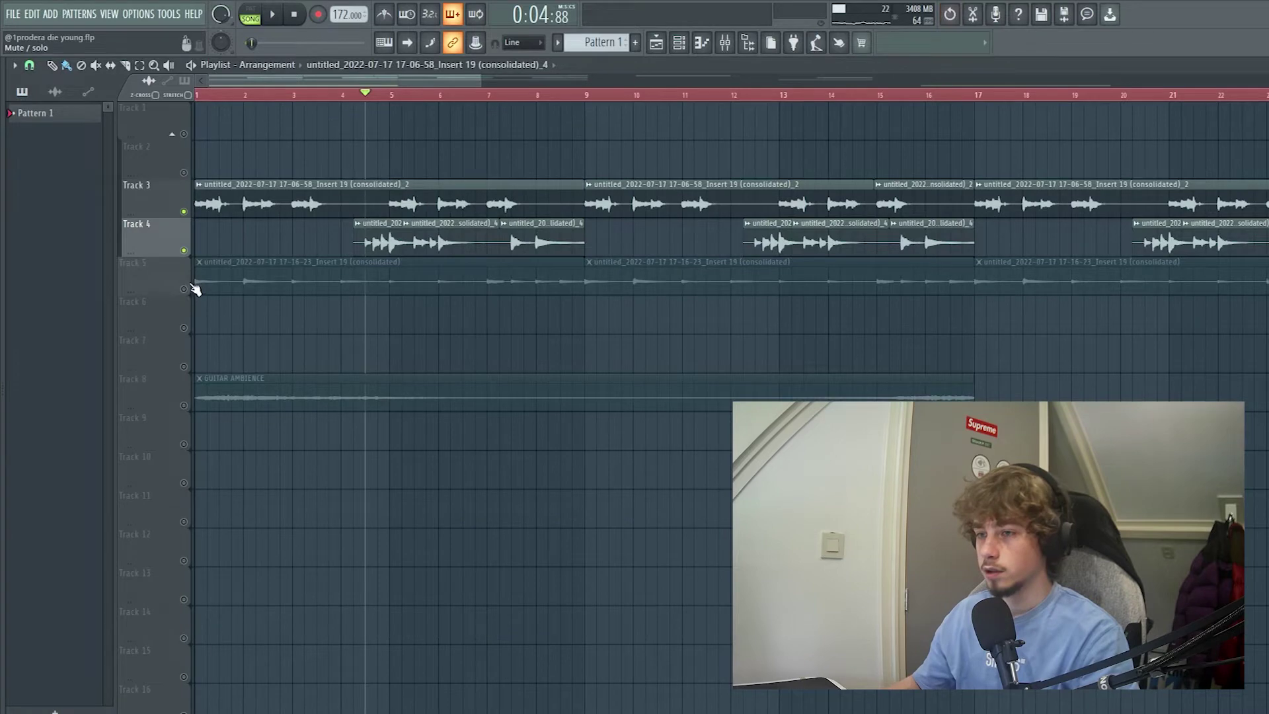
# Step: Solo Track 5 and examine the Pro-Q 3 equalizer on its mixer insert during playback
pyautogui.rightClick(184, 288)
pyautogui.press('F9')
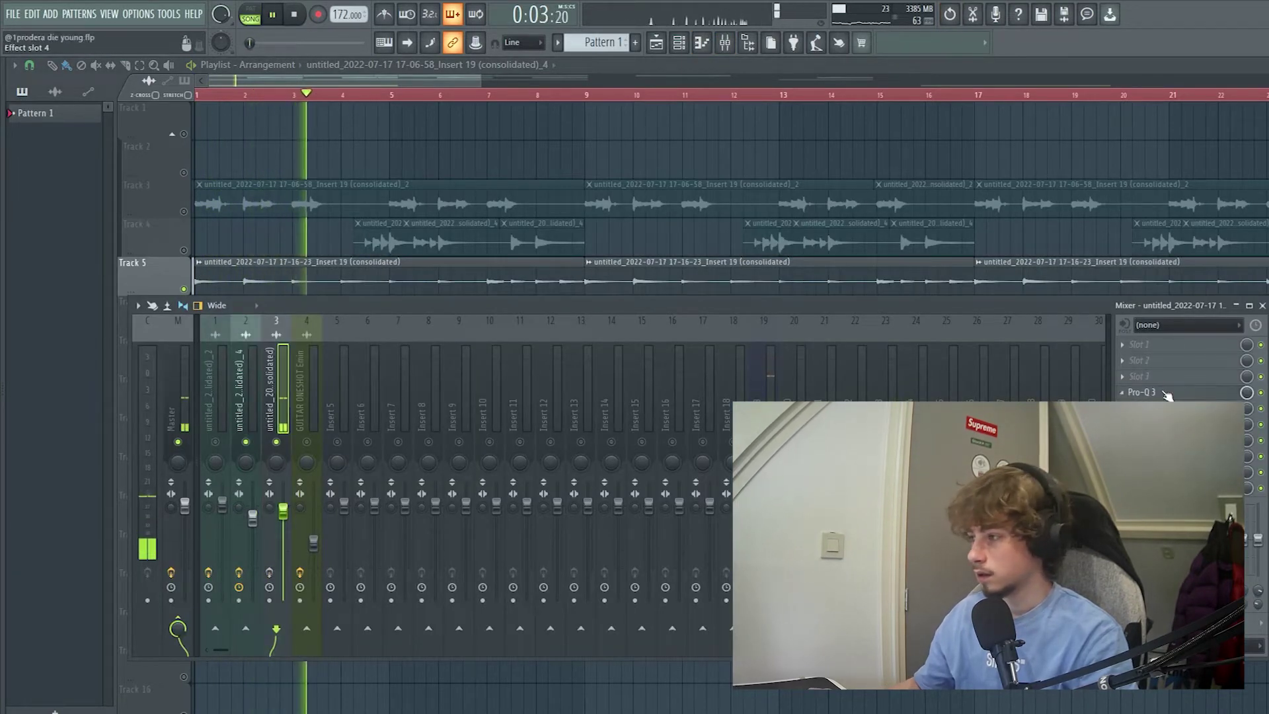
pyautogui.click(1166, 395)
pyautogui.click(931, 69)
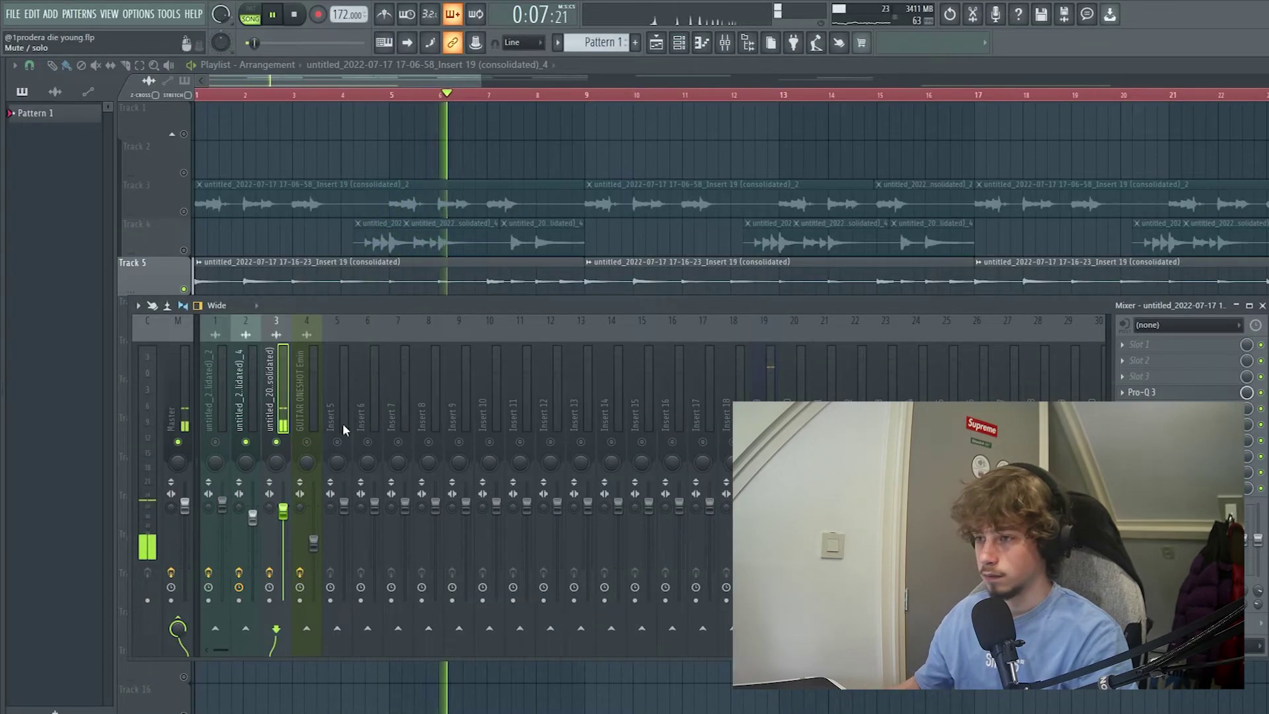
pyautogui.press('F9')
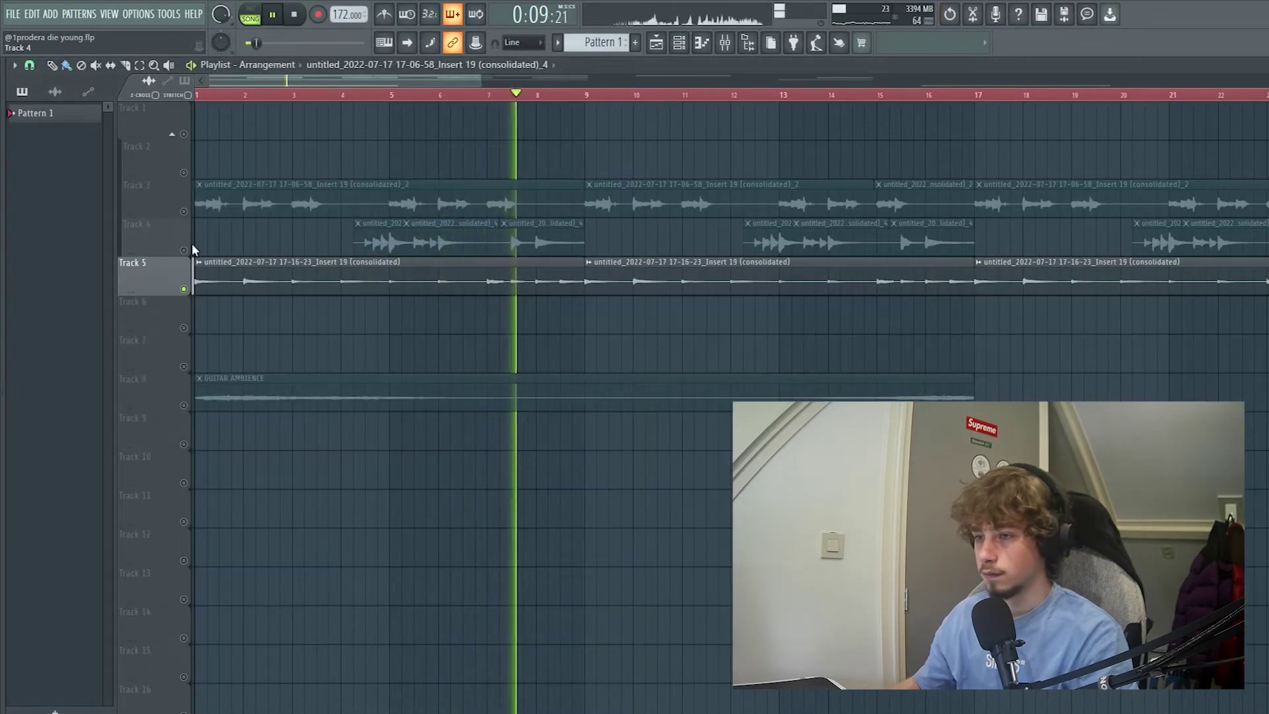
# Step: Unmute Tracks 3 and 4 alongside Track 5 and play the three guitar layers together
pyautogui.click(193, 249)
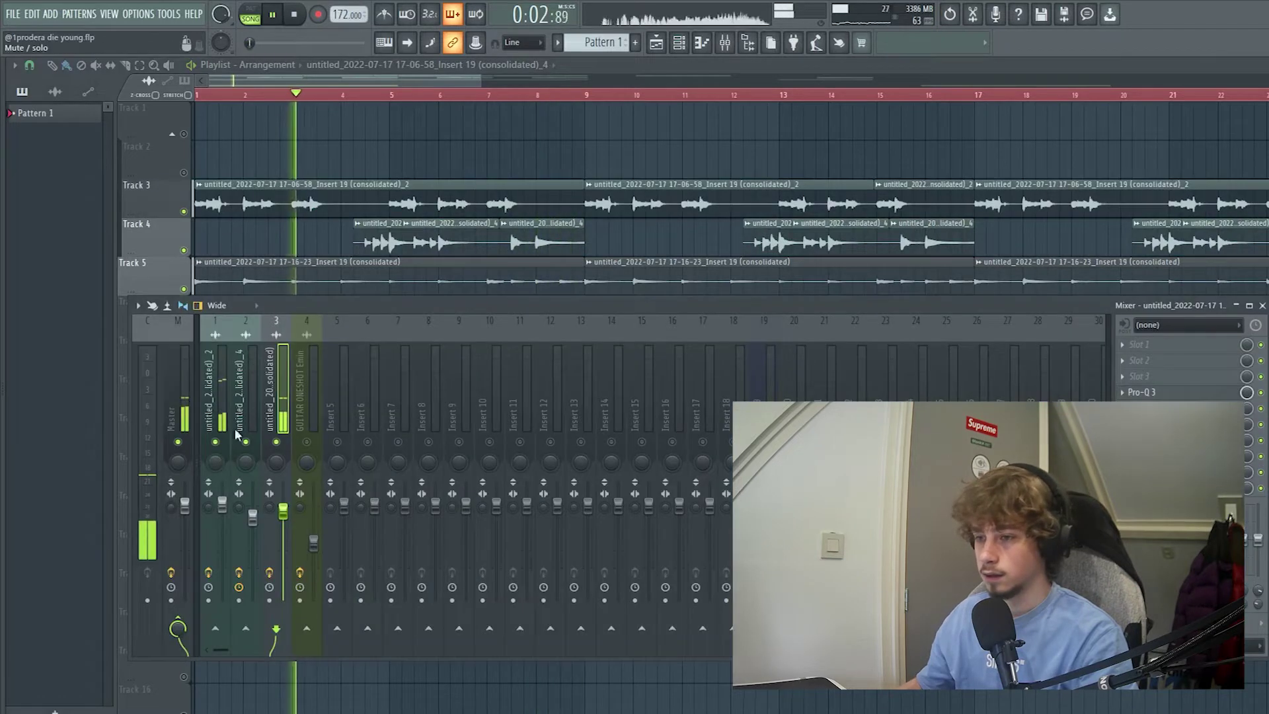
pyautogui.press('F9')
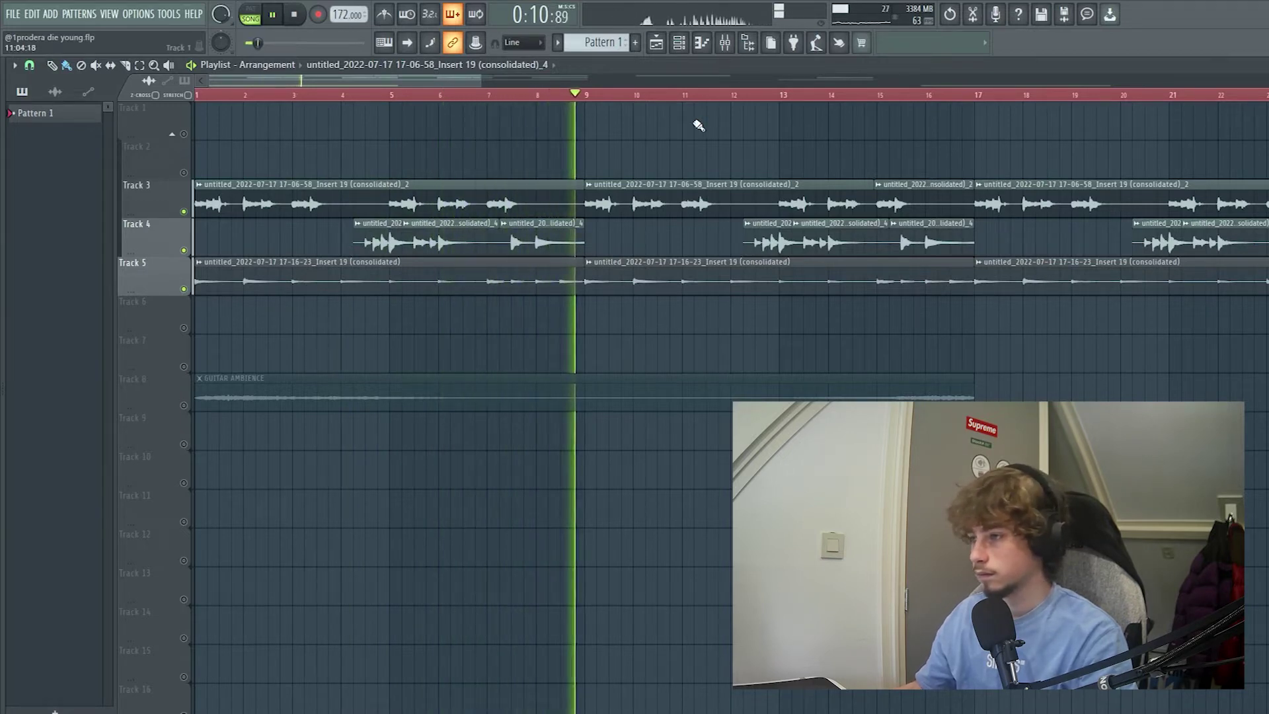
pyautogui.scroll(-4, 699, 126)
pyautogui.press('space')
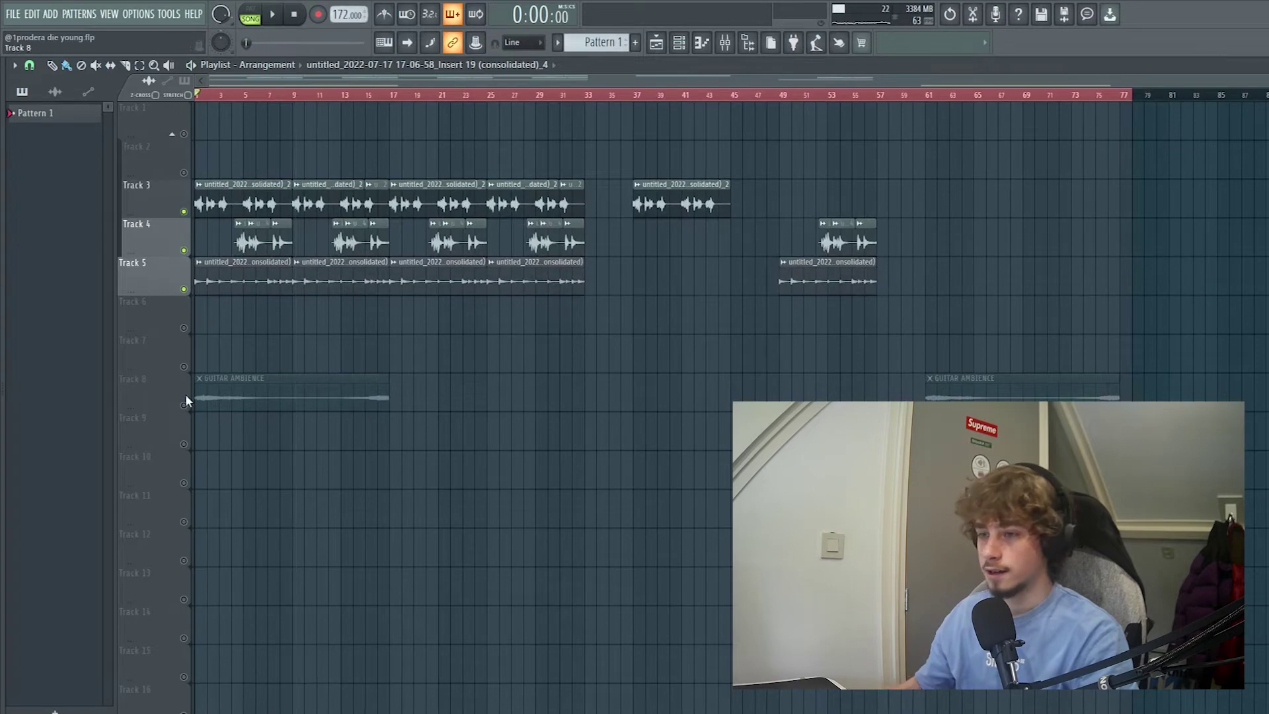
# Step: Solo the GUITAR AMBIENCE clip on Track 8 and examine the Pro-Q 3 curve and other effect on its mixer insert
pyautogui.rightClick(185, 404)
pyautogui.scroll(4, 216, 343)
pyautogui.press('F9')
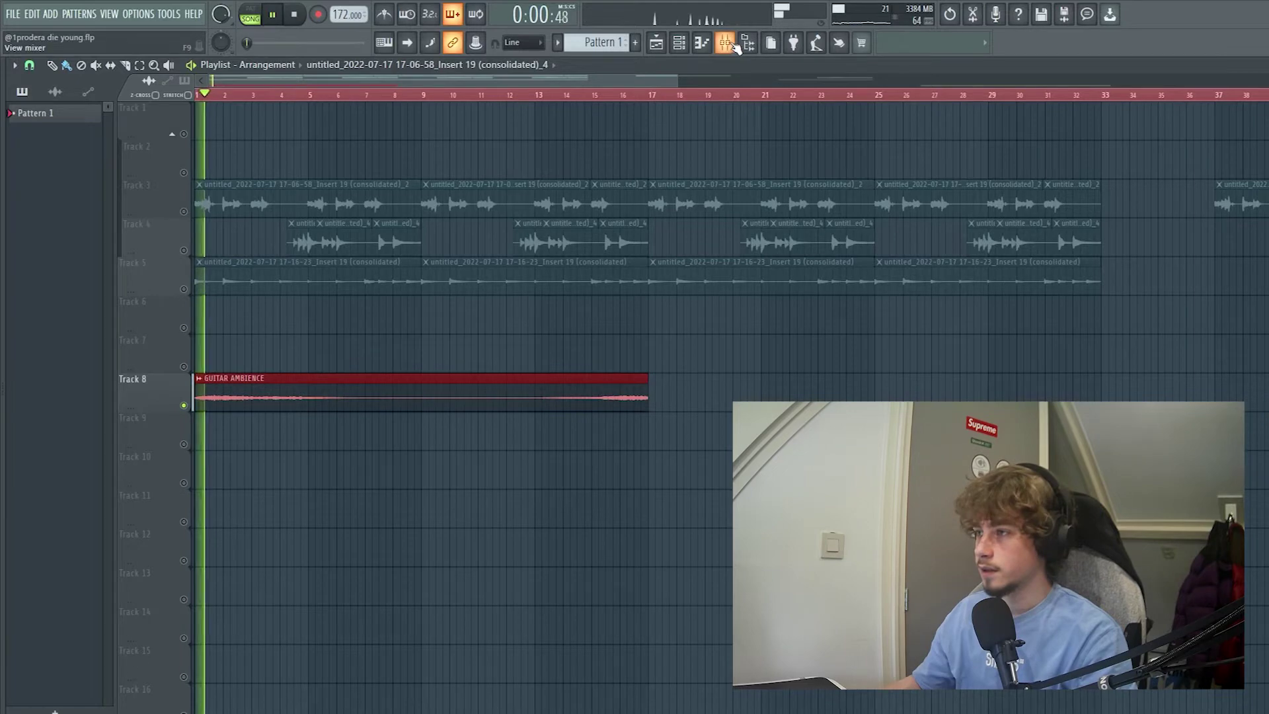
pyautogui.click(733, 46)
pyautogui.click(1179, 362)
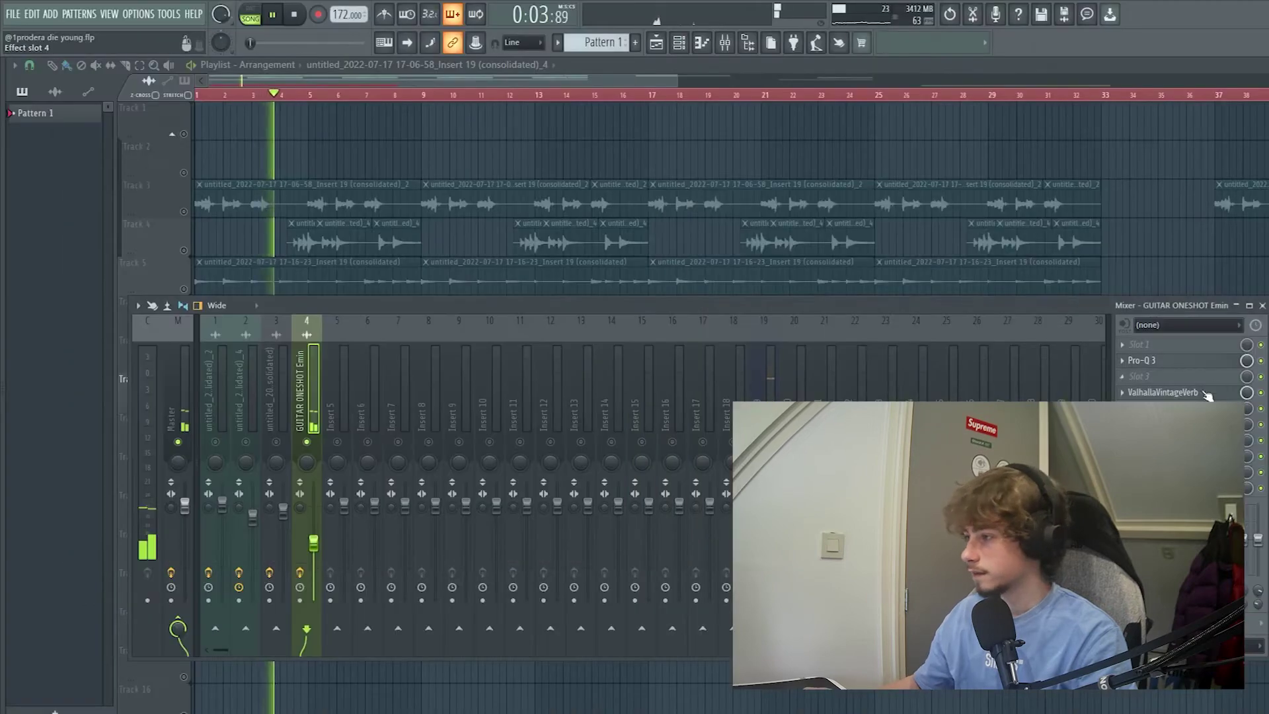
pyautogui.click(1207, 395)
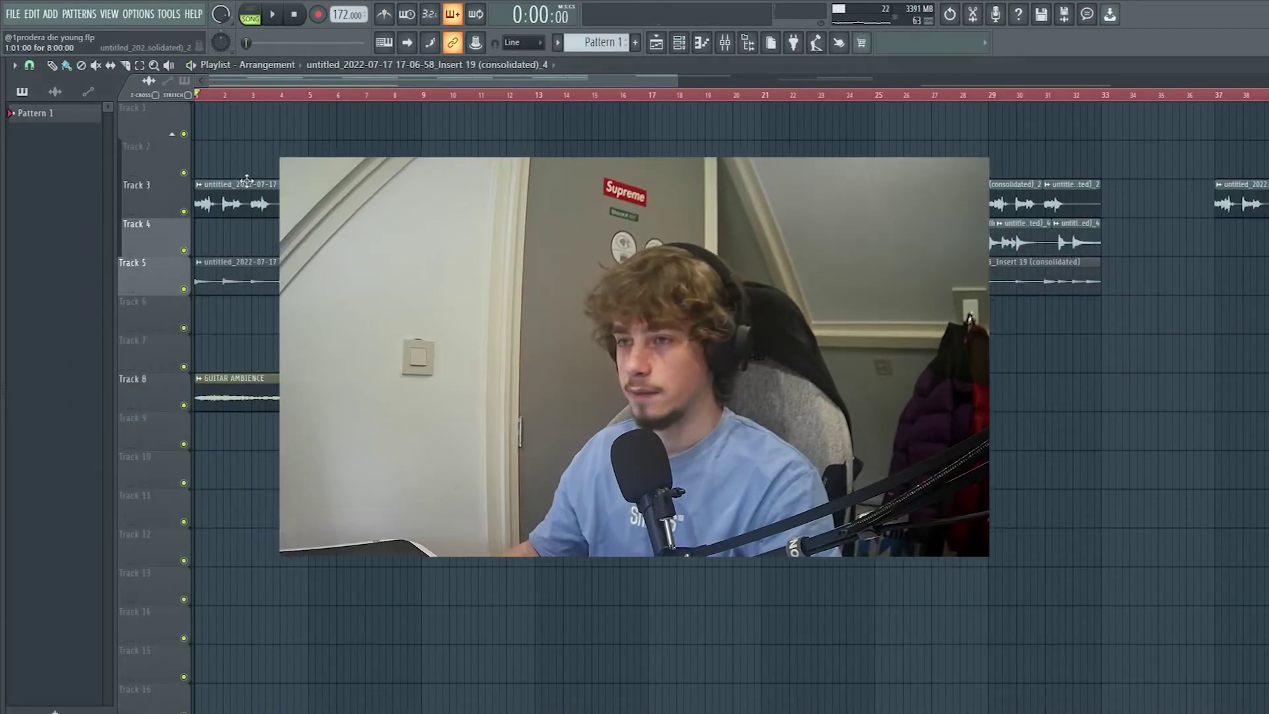
# Step: Play the full melody with and without the GUITAR AMBIENCE track to compare the sound
pyautogui.press('space')
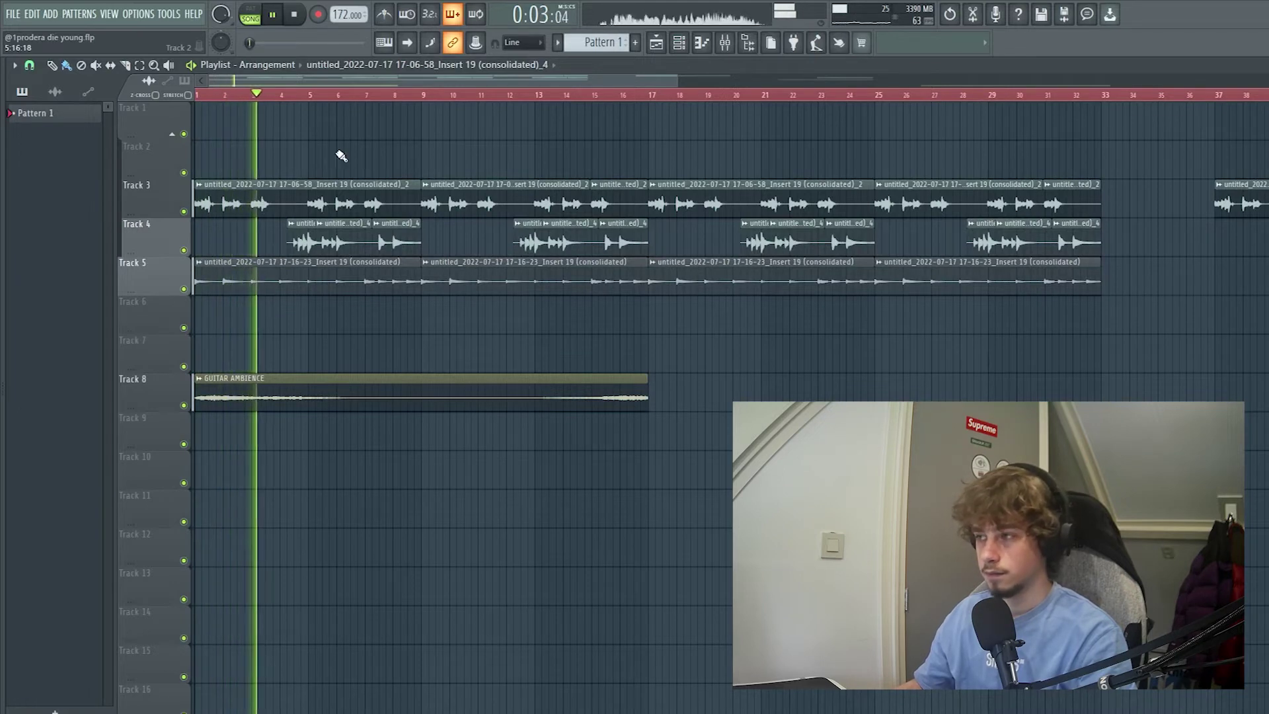
pyautogui.click(185, 406)
pyautogui.press('space')
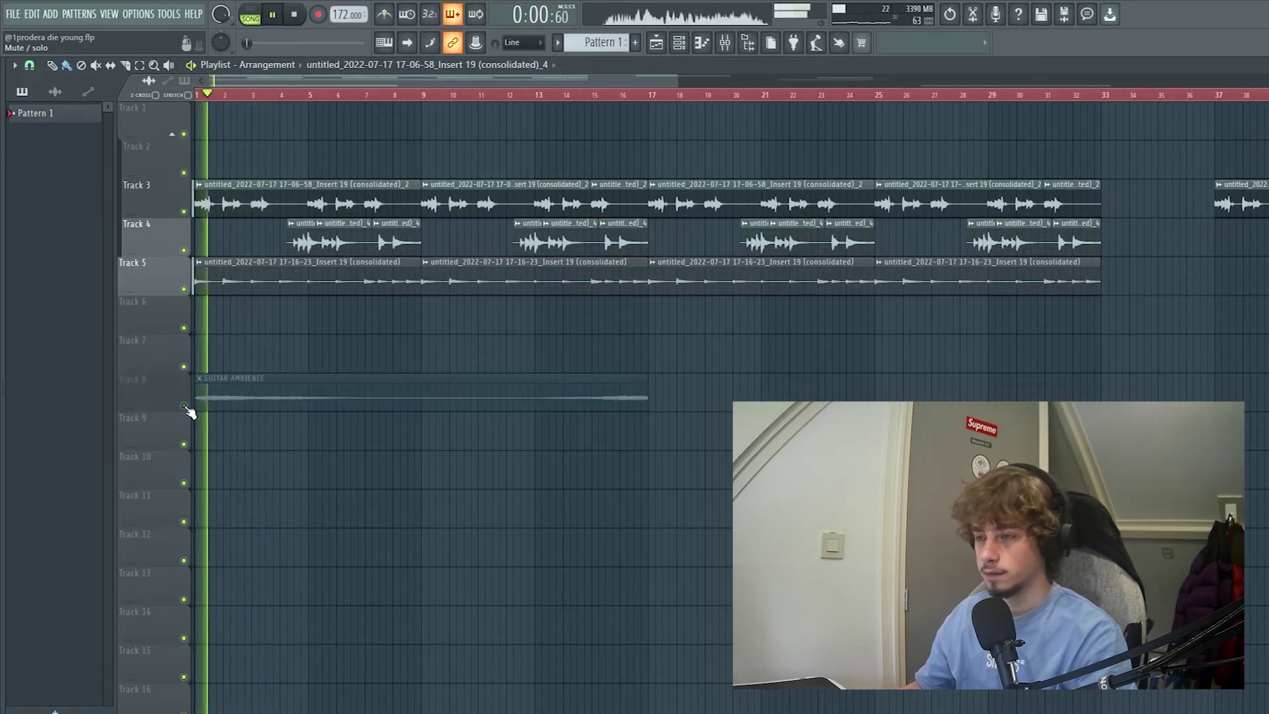
pyautogui.click(184, 406)
pyautogui.scroll(-3, 644, 311)
# Step: Check the melody audio clip's channel settings and play the melody with the 808 from bar 17
pyautogui.moveTo(1152, 443); pyautogui.dragTo(167, 160)
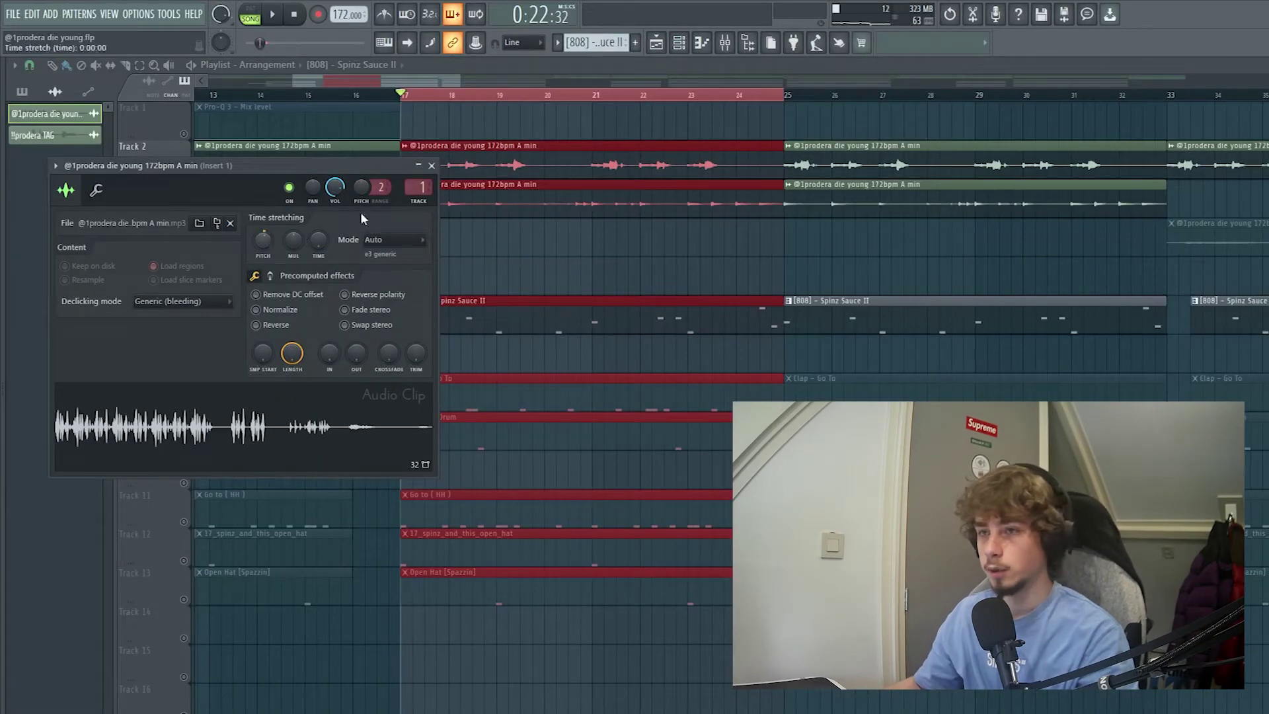
pyautogui.click(553, 246)
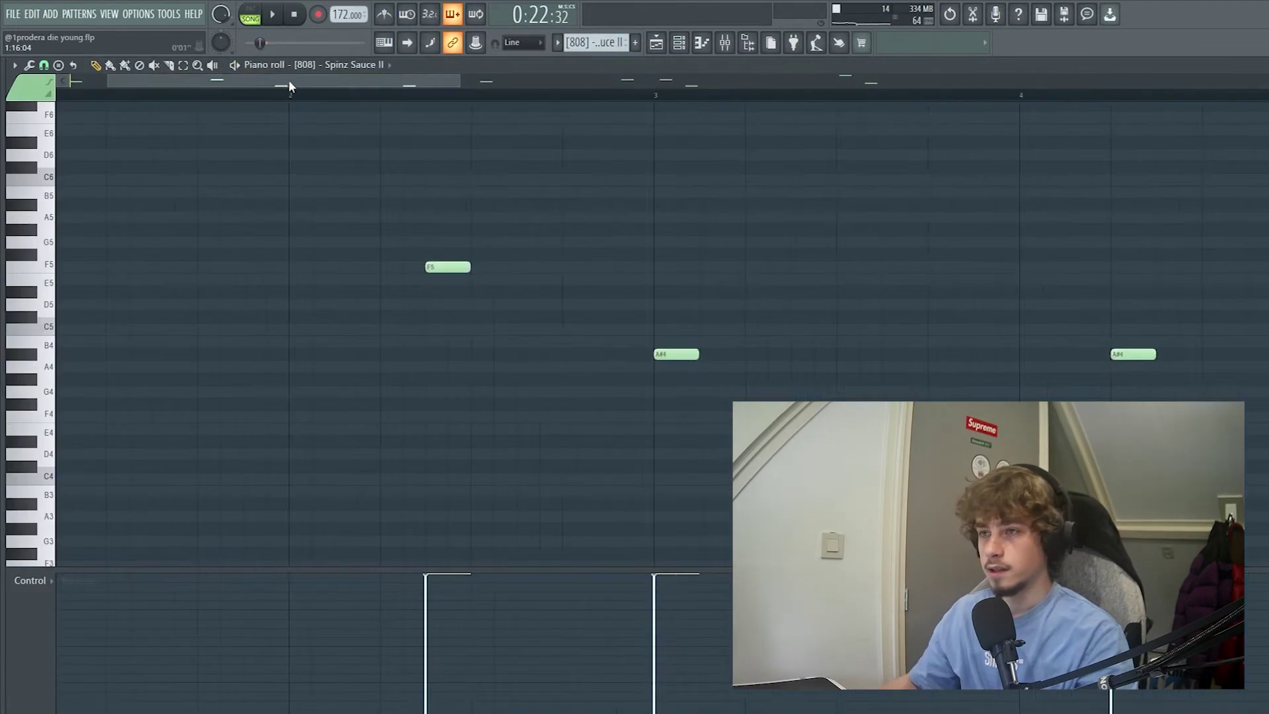
pyautogui.scroll(-3, 288, 81)
# Step: Open the [808] - Spinz Sauce II pattern in the piano roll and examine its opening notes up close
pyautogui.hotkey('ctrl', 'Up')
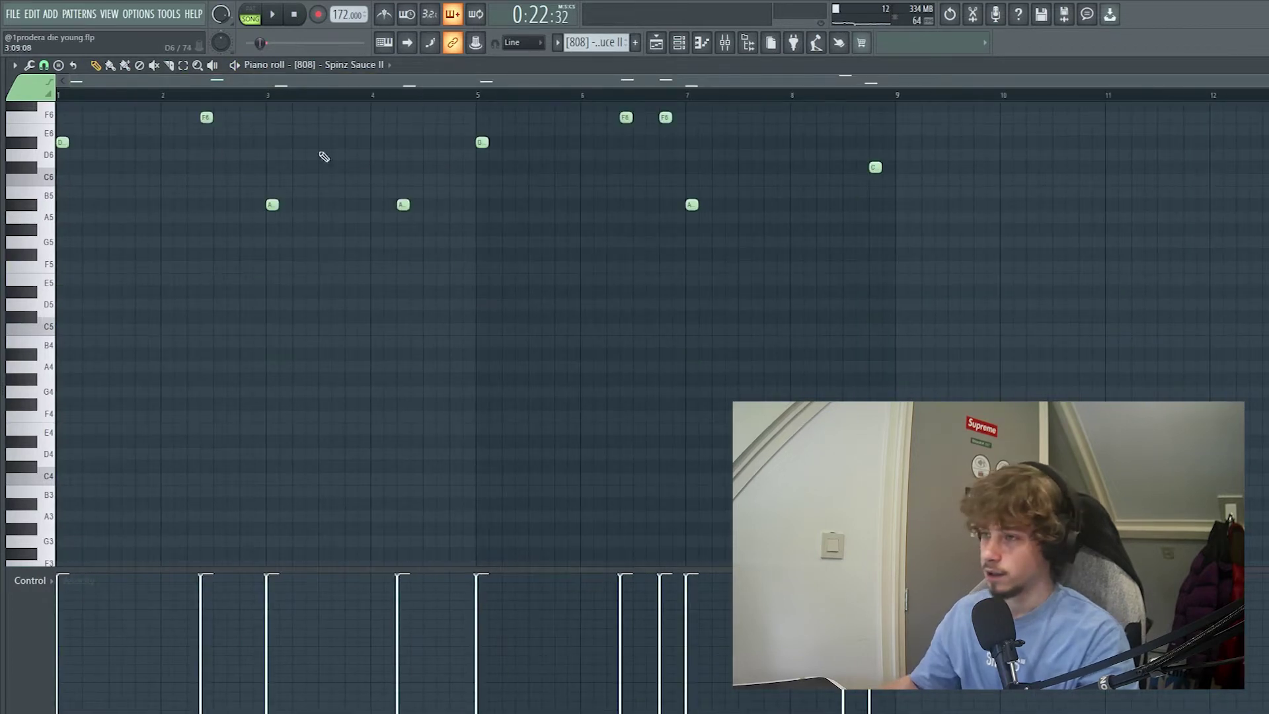
pyautogui.scroll(3, 386, 81)
pyautogui.moveTo(386, 81); pyautogui.dragTo(215, 80)
pyautogui.scroll(3, 141, 176)
pyautogui.press('space')
pyautogui.press('space')
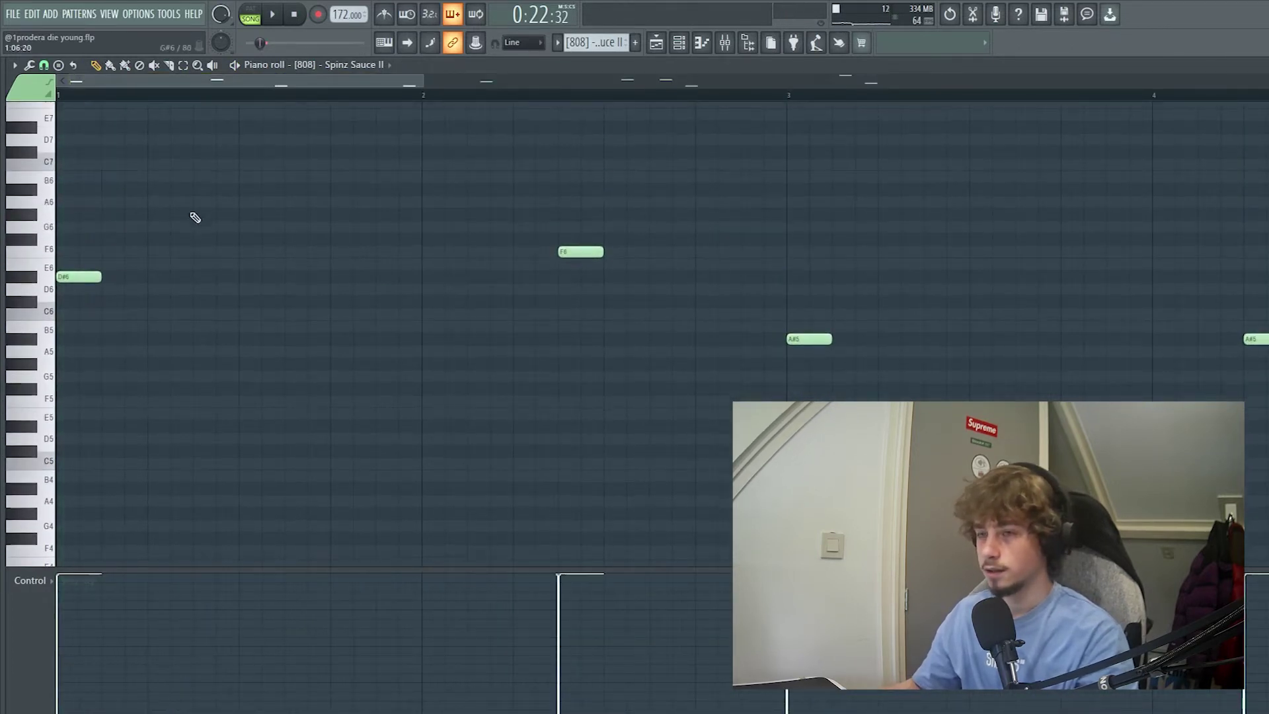
pyautogui.scroll(1, 195, 217)
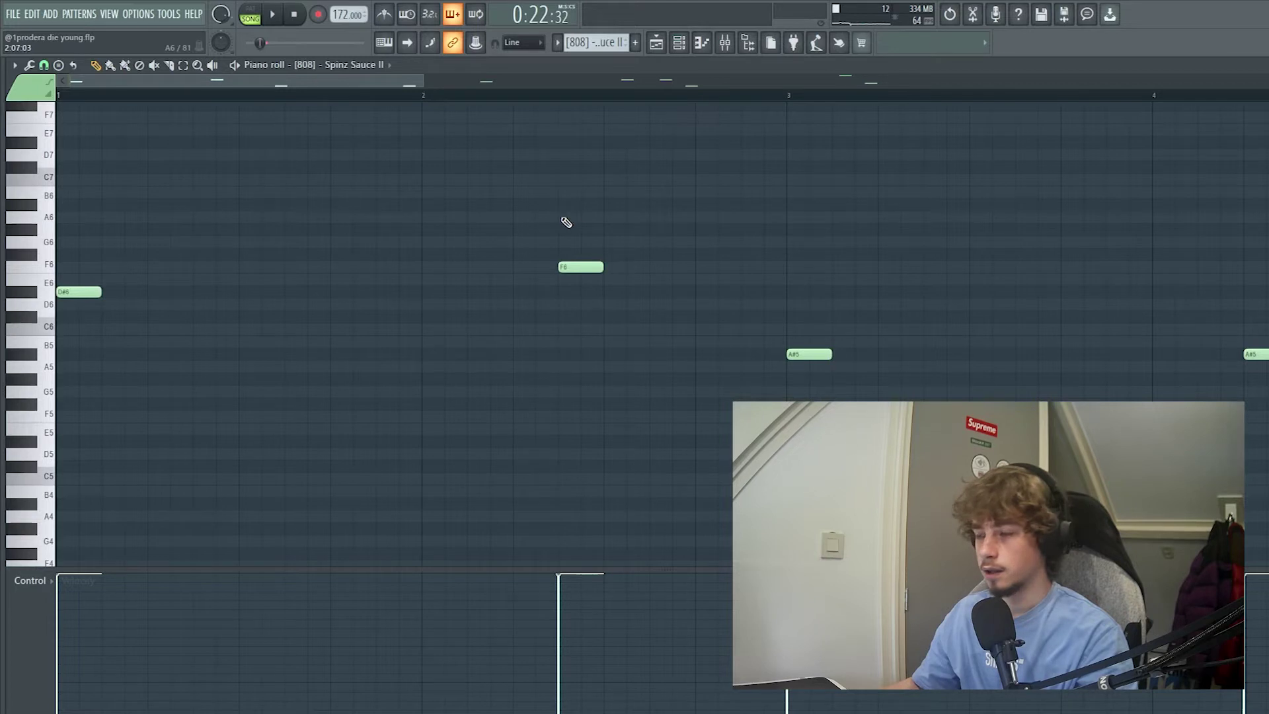
pyautogui.scroll(-3, 559, 215)
pyautogui.scroll(7, 296, 181)
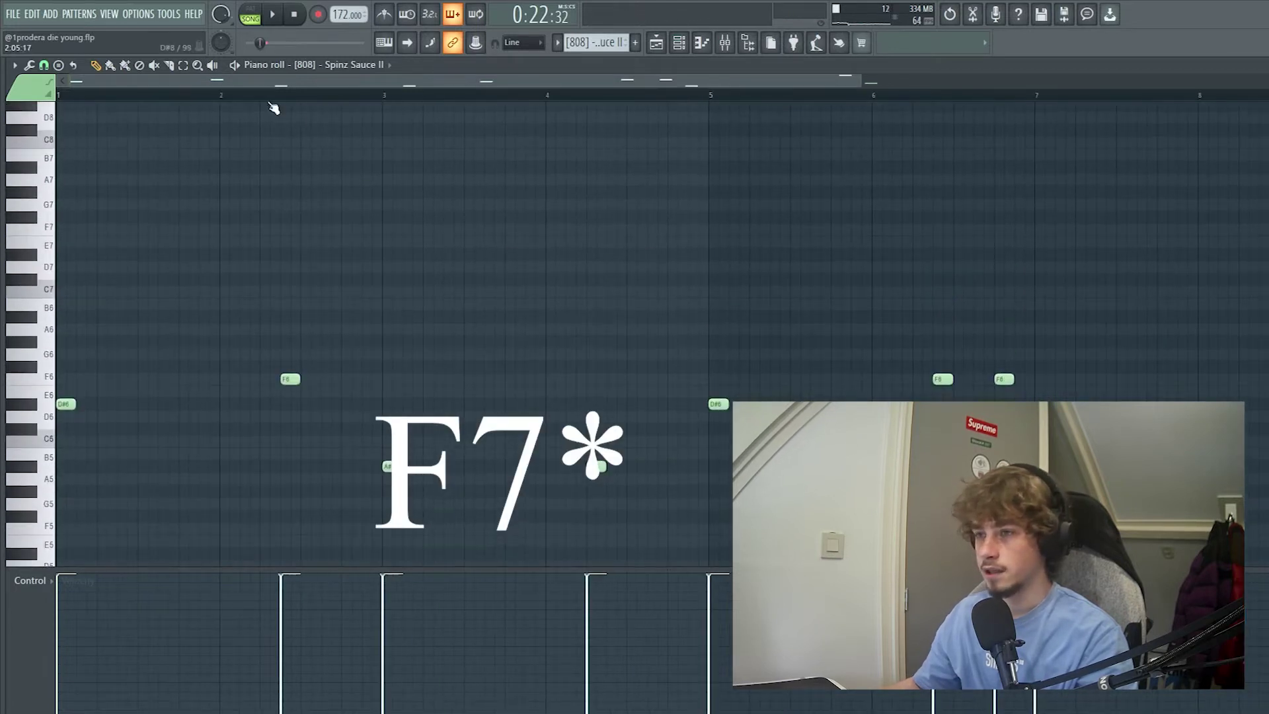
# Step: Play the 808 pattern in the piano roll and follow its notes through to the last ones before bar 9
pyautogui.press('space')
pyautogui.scroll(-4, 443, 135)
pyautogui.scroll(-2, 562, 172)
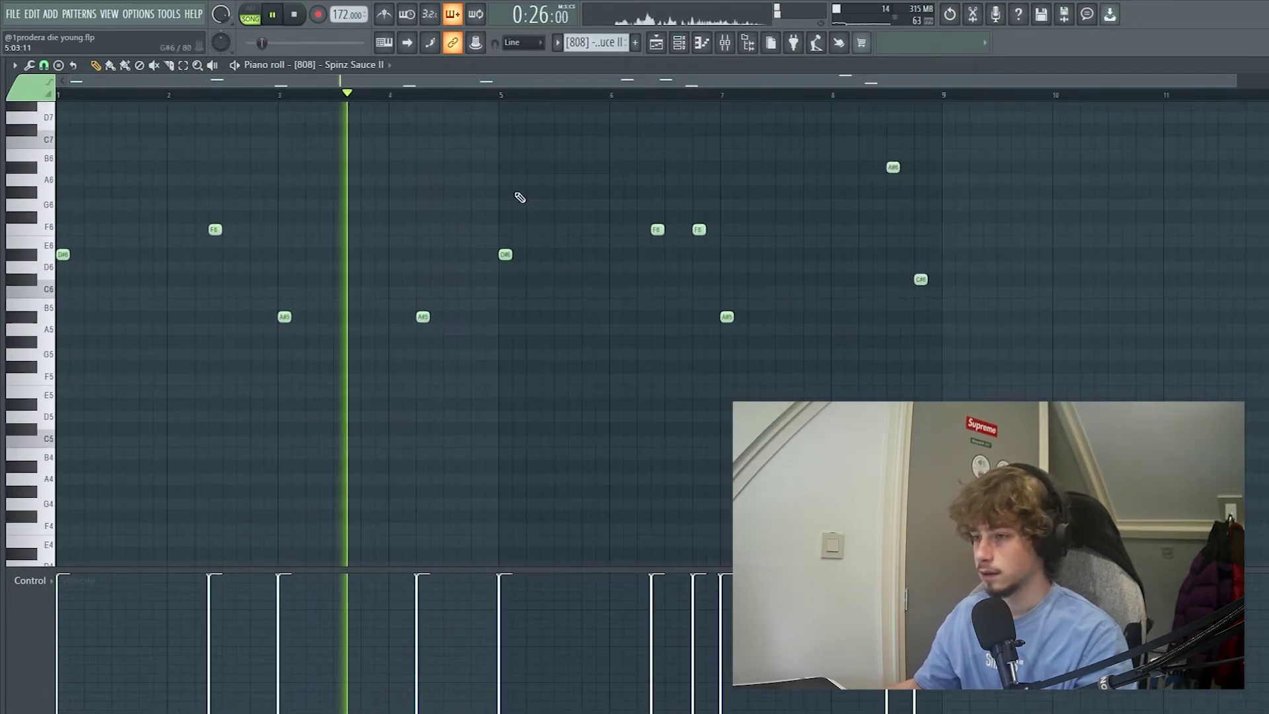
pyautogui.scroll(2, 423, 223)
pyautogui.moveTo(658, 210); pyautogui.dragTo(279, 263)
pyautogui.hscroll(2, 271, 262)
pyautogui.scroll(-3, 298, 250)
pyautogui.scroll(-1, 312, 247)
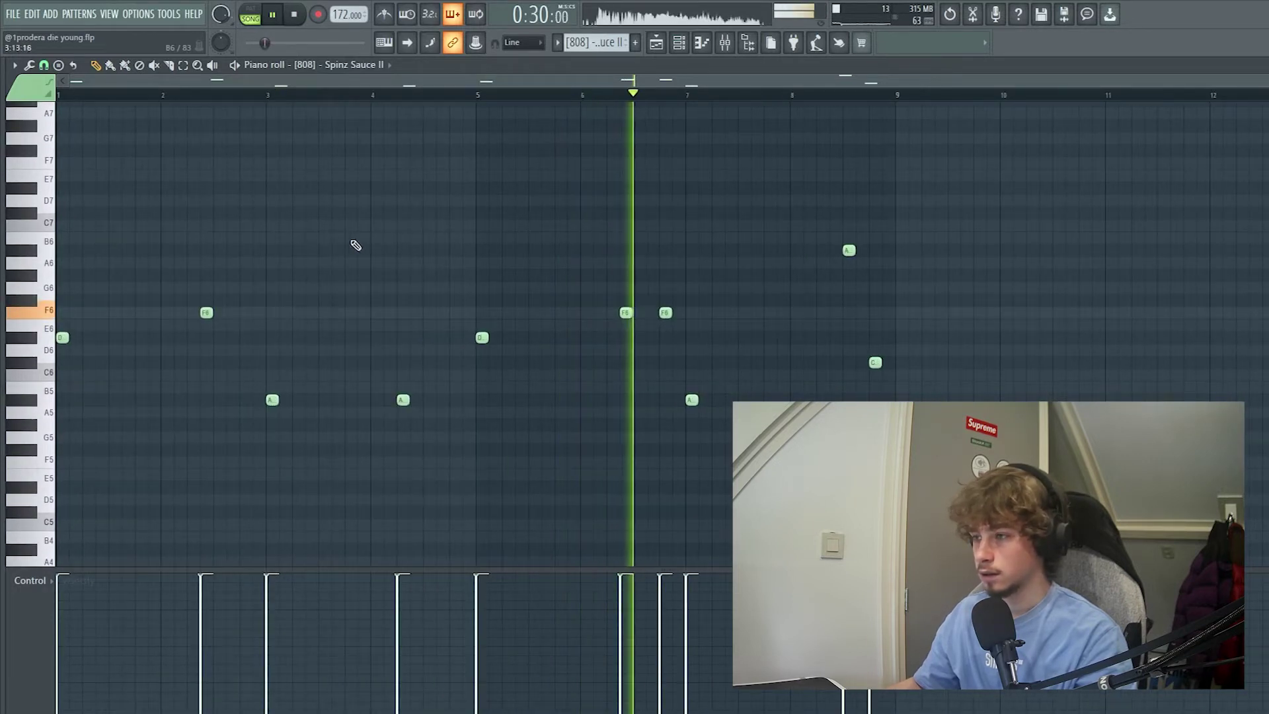
pyautogui.scroll(3, 713, 225)
pyautogui.moveTo(832, 207); pyautogui.dragTo(377, 232)
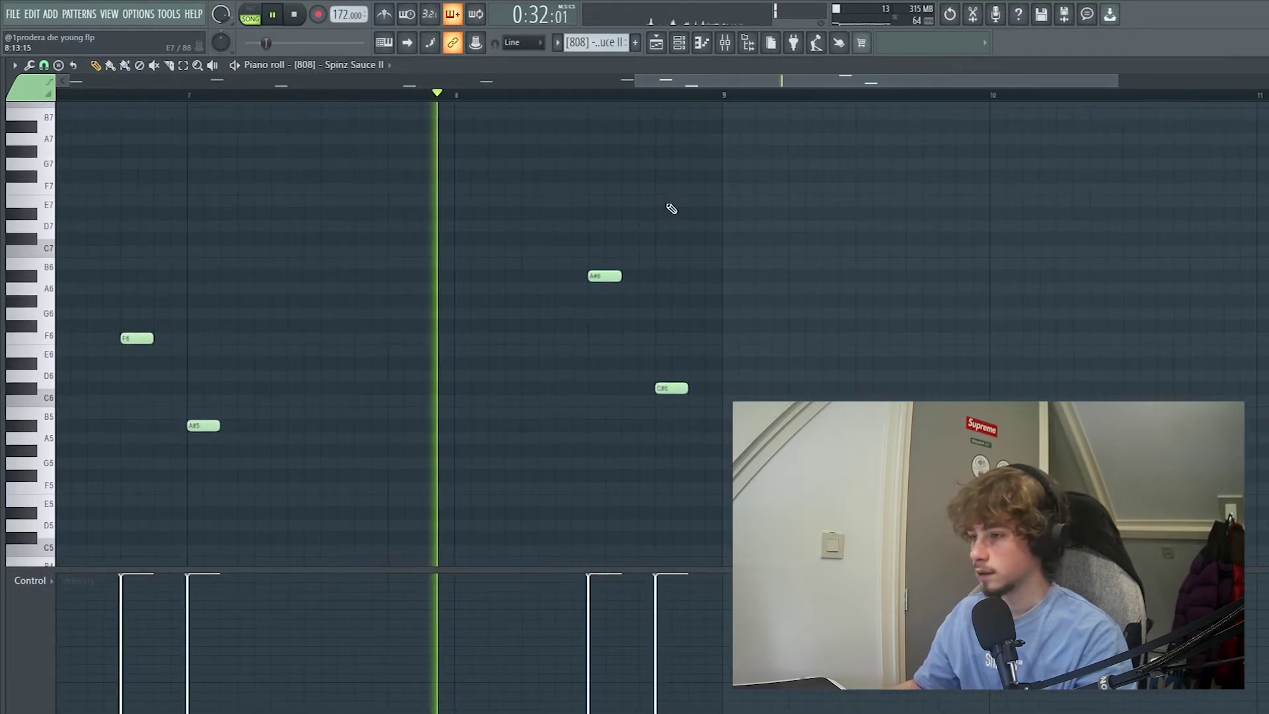
pyautogui.scroll(2, 675, 208)
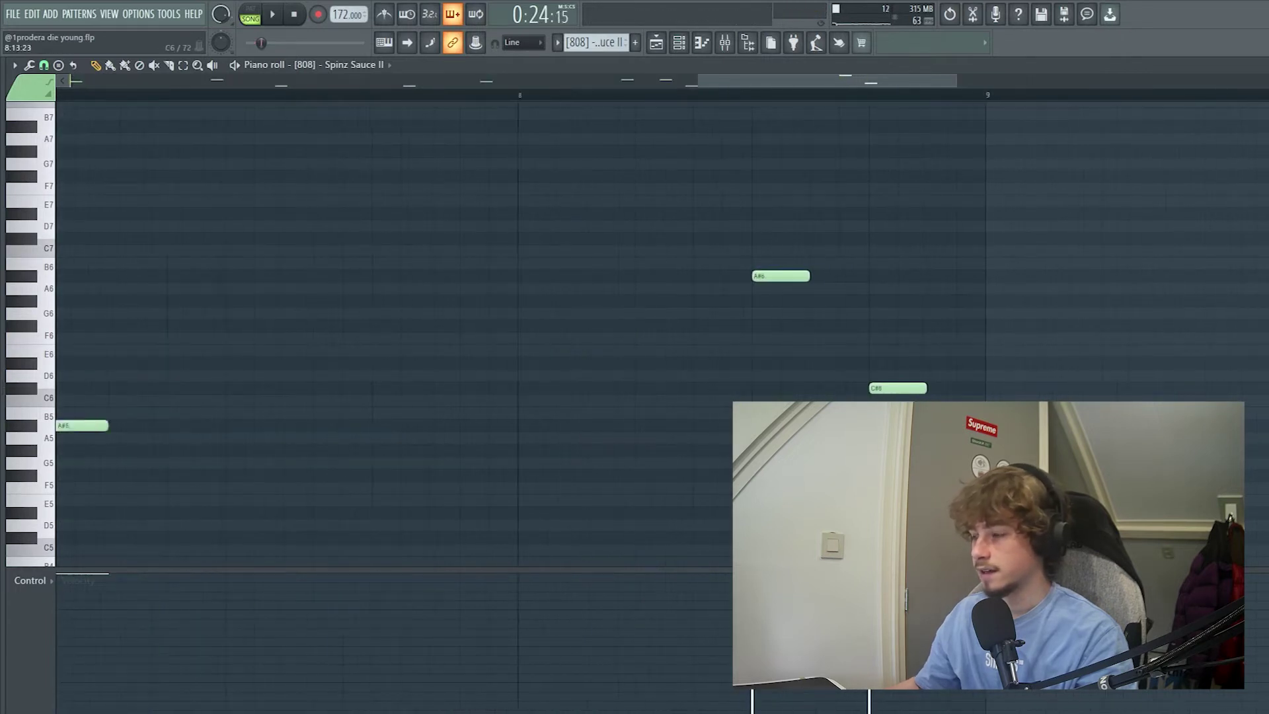
# Step: Show the note pan values for the closing notes of the 808 pattern, and switch back to note velocity
pyautogui.scroll(-3, 854, 397)
pyautogui.click(30, 580)
pyautogui.click(62, 609)
pyautogui.scroll(2, 885, 417)
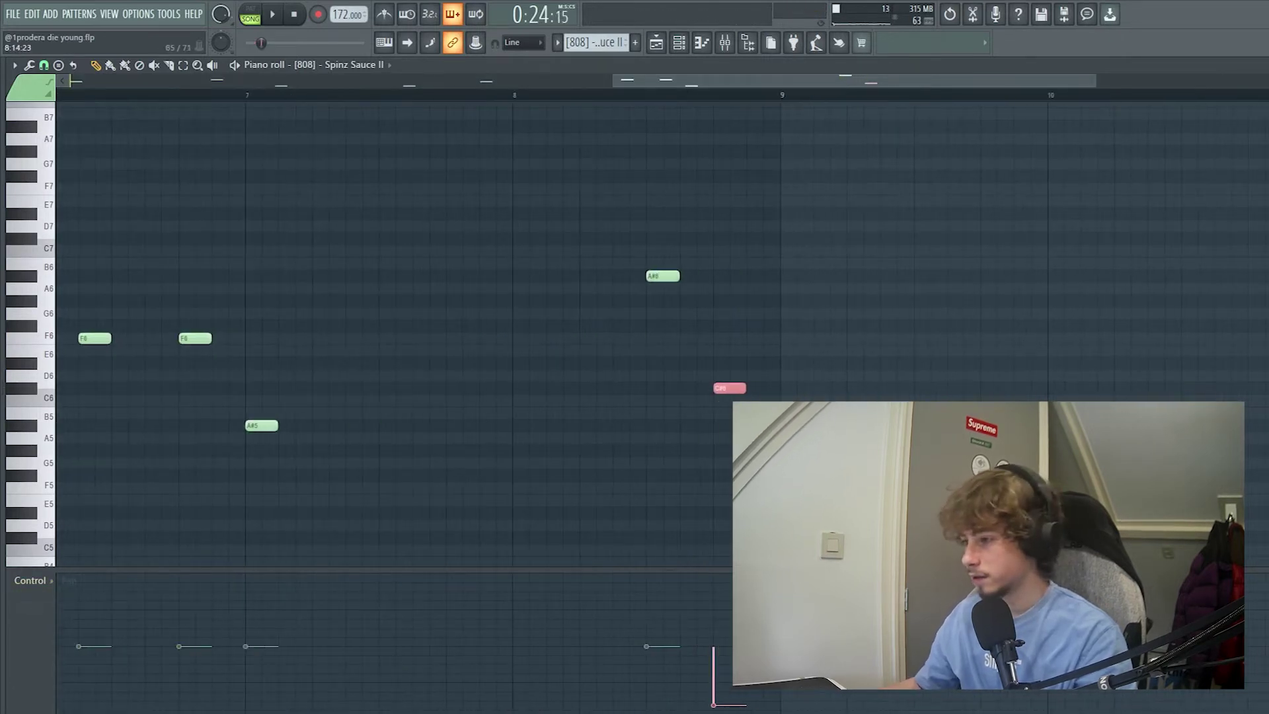
pyautogui.click(30, 580)
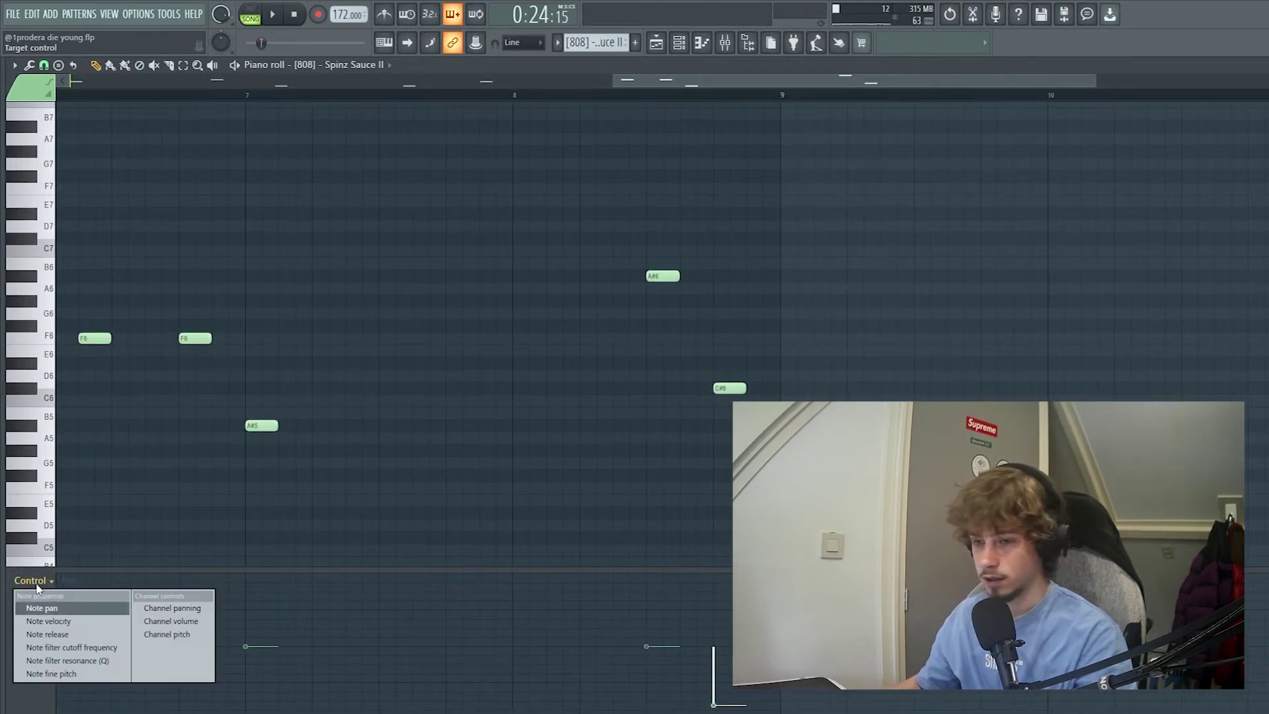
pyautogui.click(59, 622)
pyautogui.scroll(-4, 629, 292)
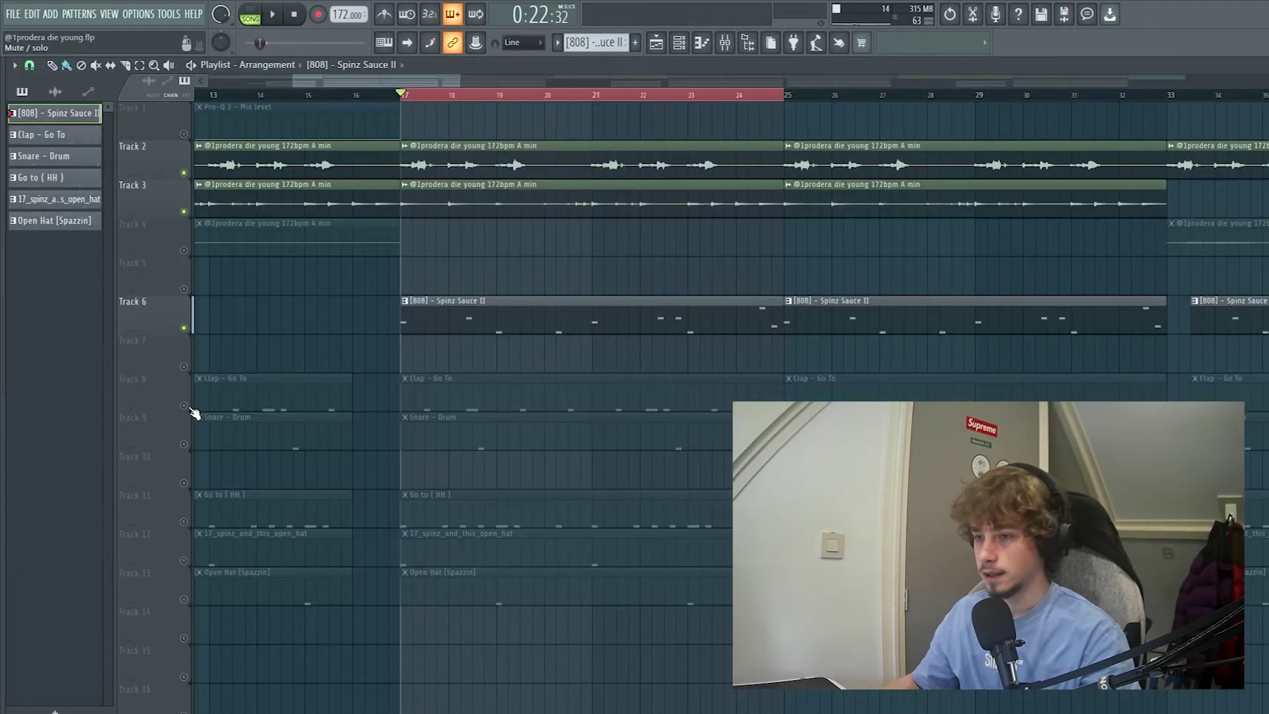
# Step: Open the Clap - Go To pattern in the piano roll and examine its notes and velocities during playback
pyautogui.press('space')
pyautogui.doubleClick(482, 388)
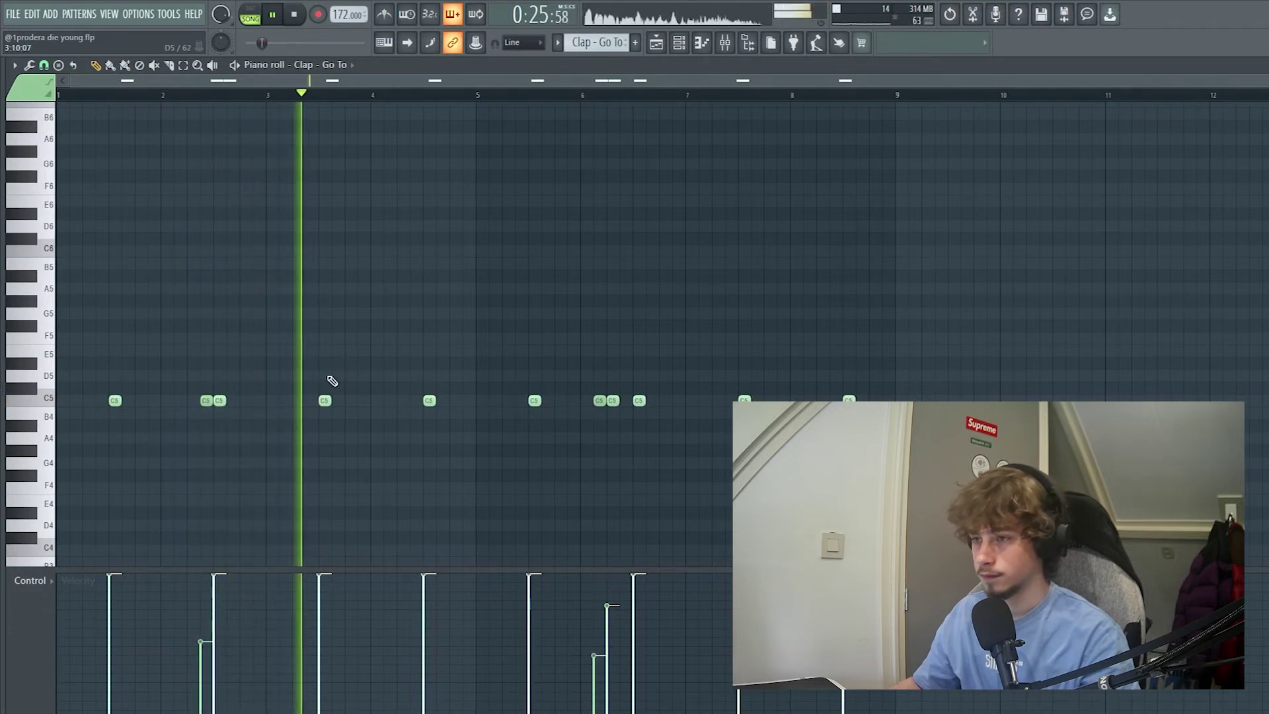
pyautogui.scroll(-2, 463, 379)
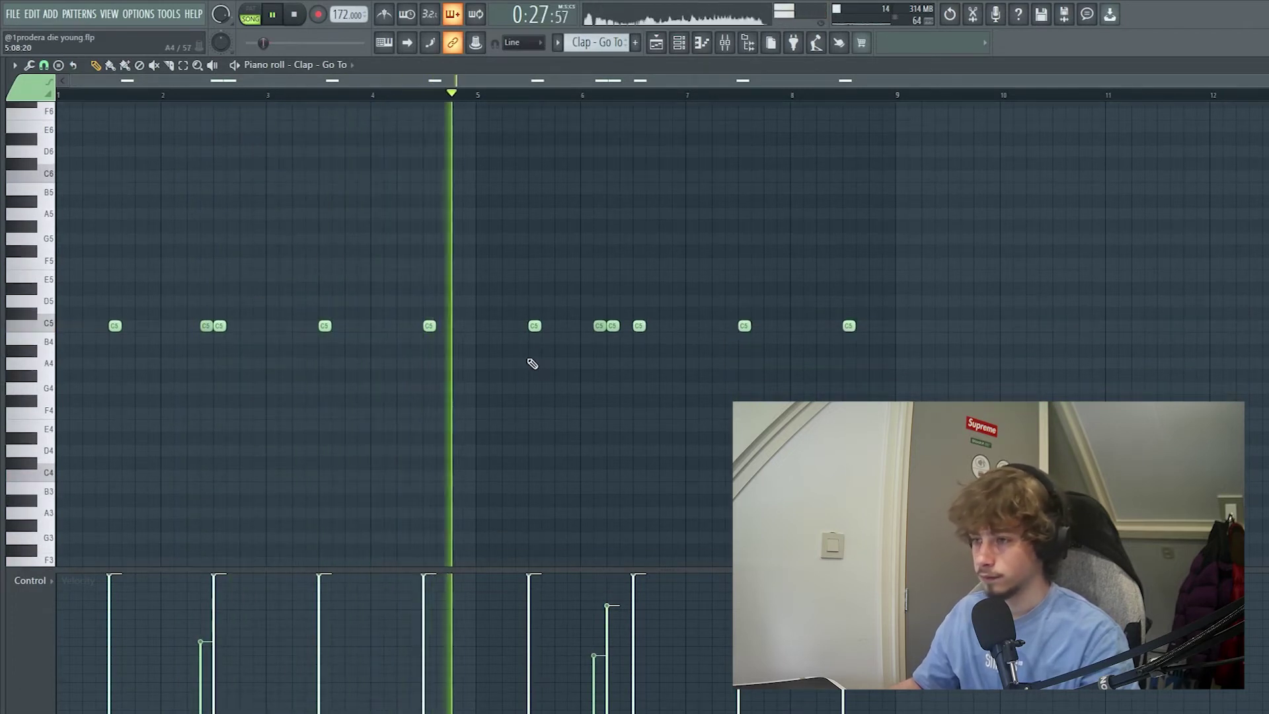
pyautogui.keyDown('ctrl'); pyautogui.scroll(2, 668, 377); pyautogui.keyUp('ctrl')
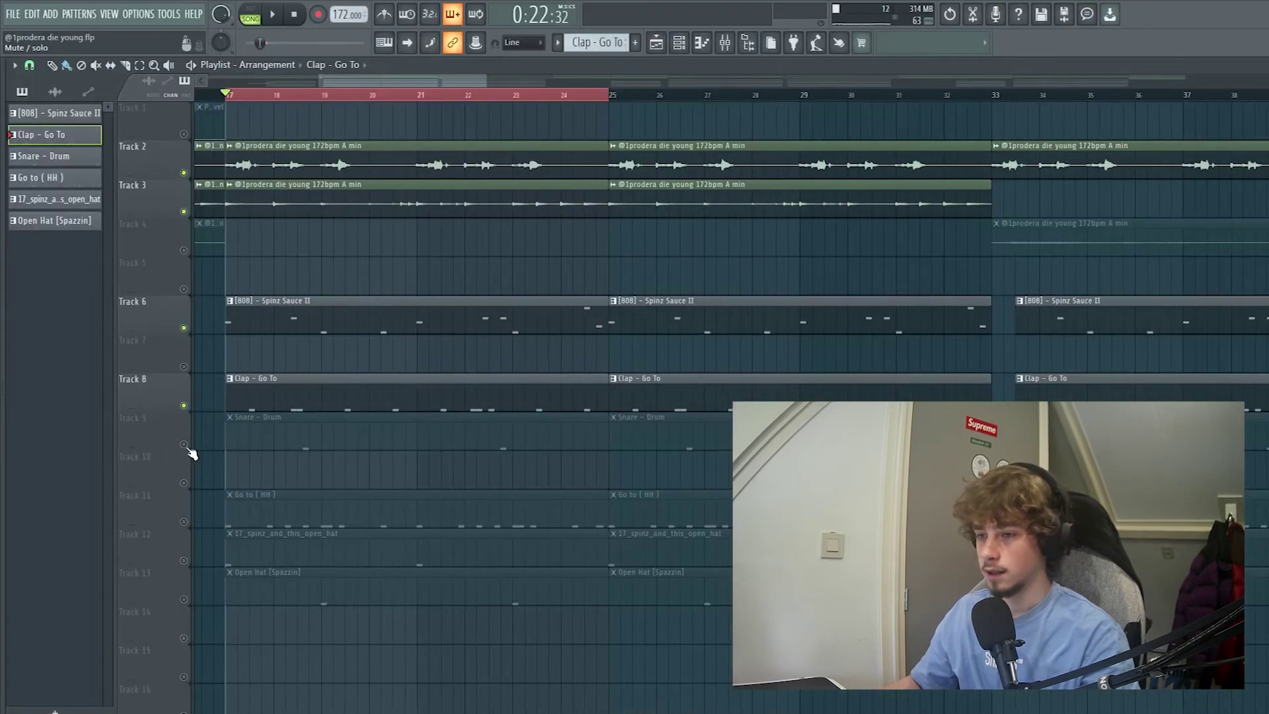
# Step: Unmute Track 9, view the Snare - Drum pattern's notes during playback and return to the playlist
pyautogui.click(184, 445)
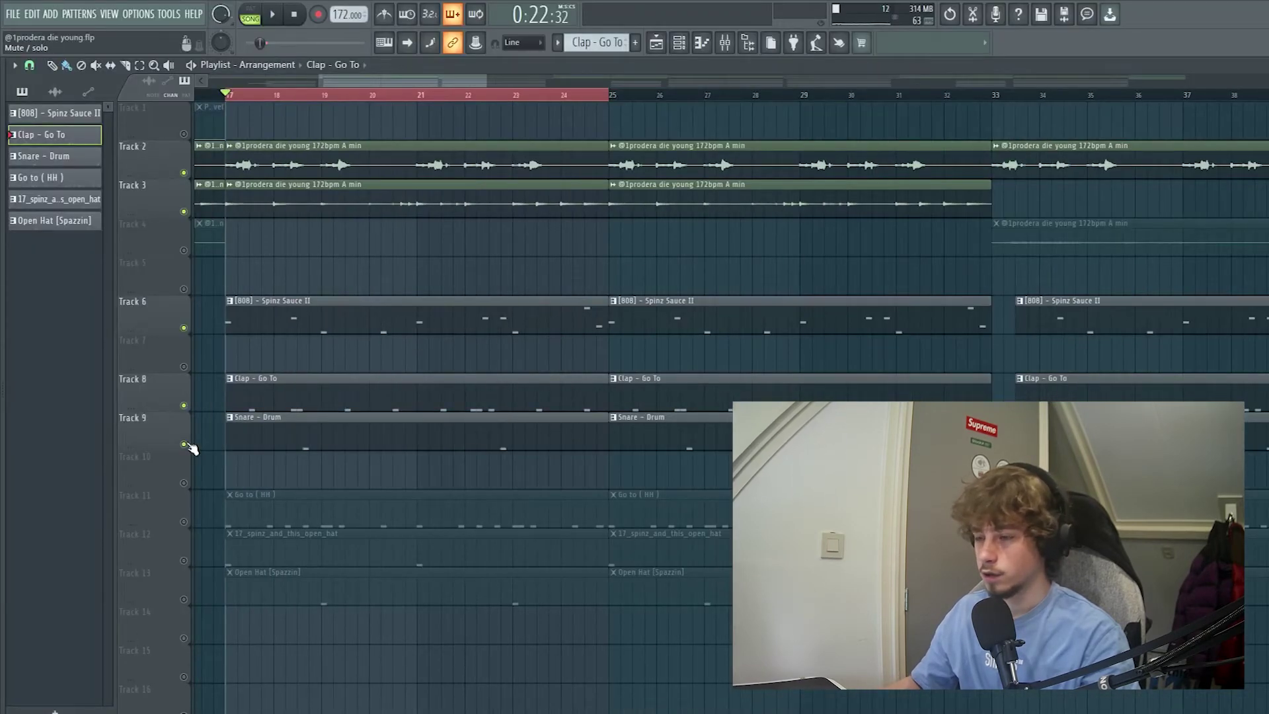
pyautogui.doubleClick(386, 423)
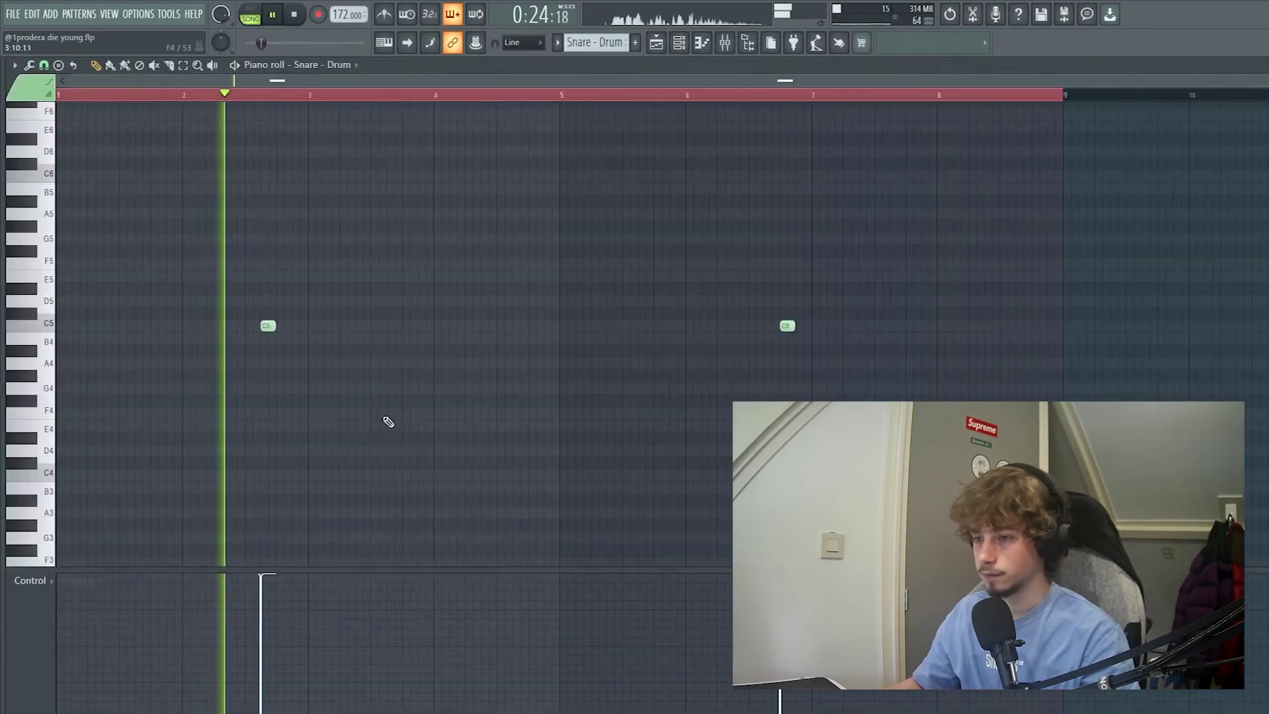
pyautogui.click(657, 43)
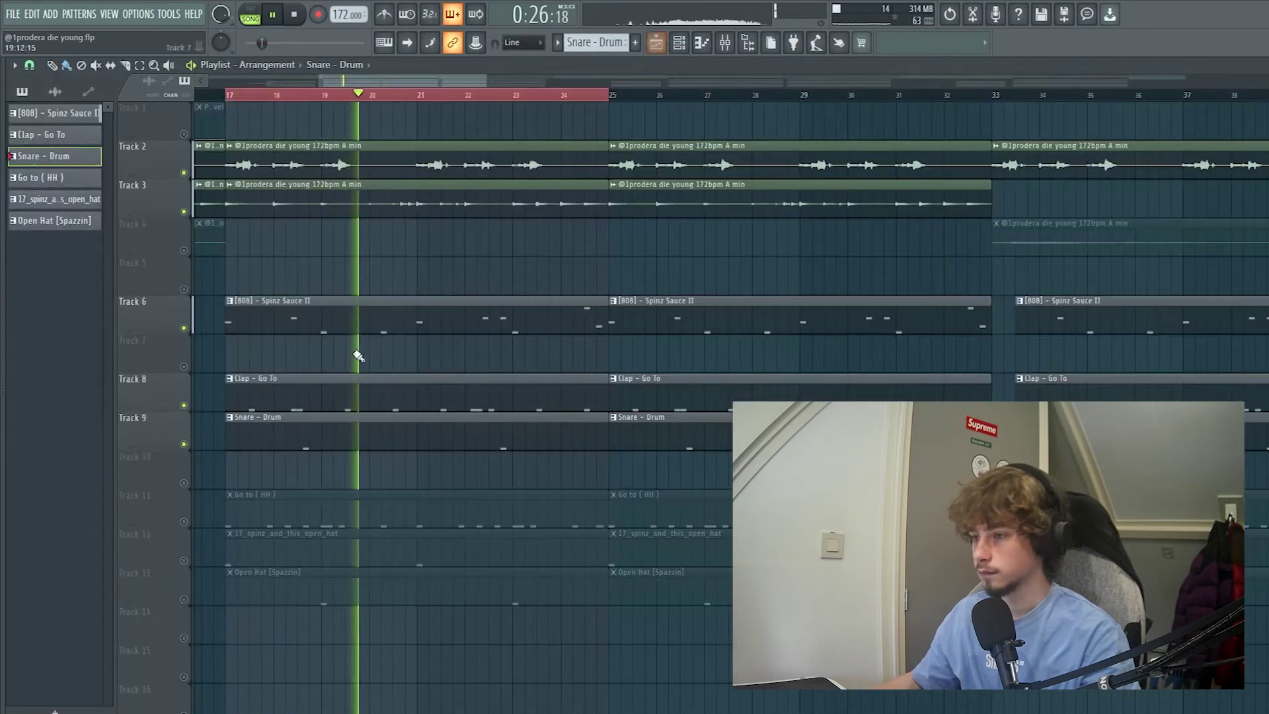
# Step: Check the Snare - Drum channel from the channel rack while the beat plays, and close the rack
pyautogui.scroll(1, 357, 355)
pyautogui.moveTo(513, 226); pyautogui.dragTo(613, 194)
pyautogui.click(679, 42)
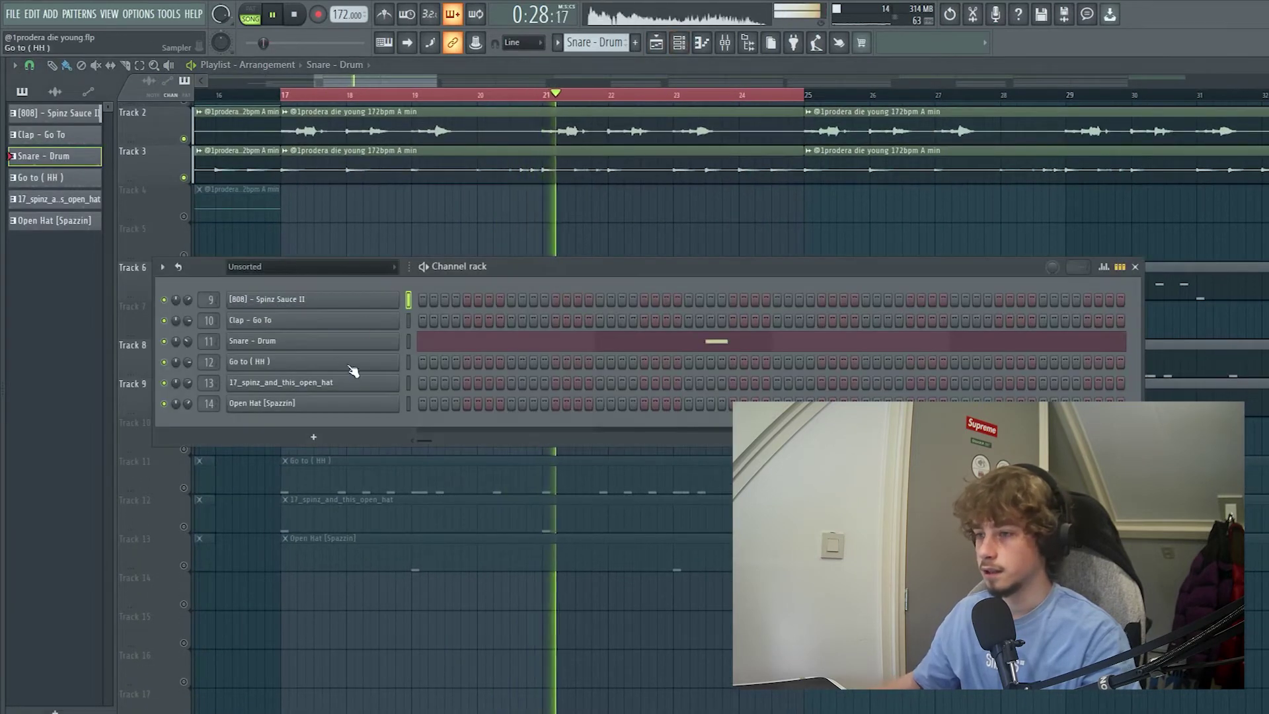
pyautogui.click(346, 341)
pyautogui.click(522, 256)
pyautogui.press('F6')
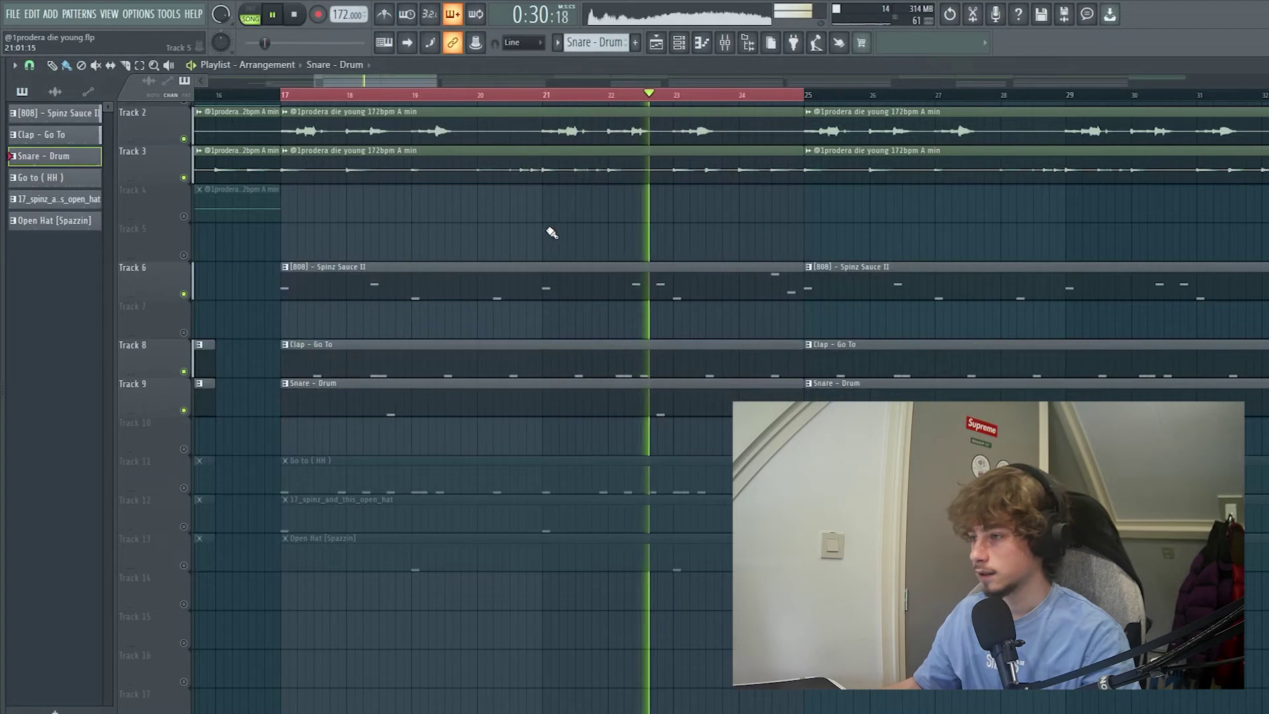
# Step: Unmute Track 11 and examine the Go to ( HH ) pattern in the piano roll, playing it in song and pattern mode
pyautogui.press('space')
pyautogui.click(184, 487)
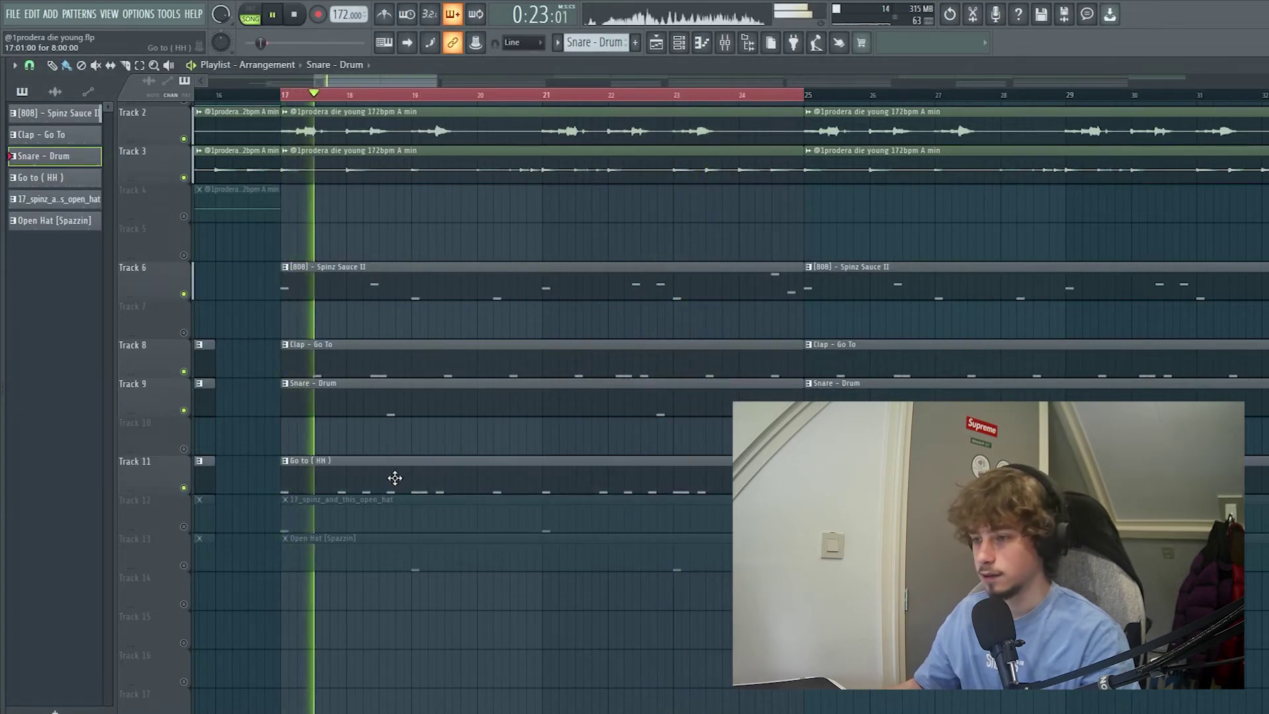
pyautogui.doubleClick(395, 478)
pyautogui.scroll(-4, 385, 479)
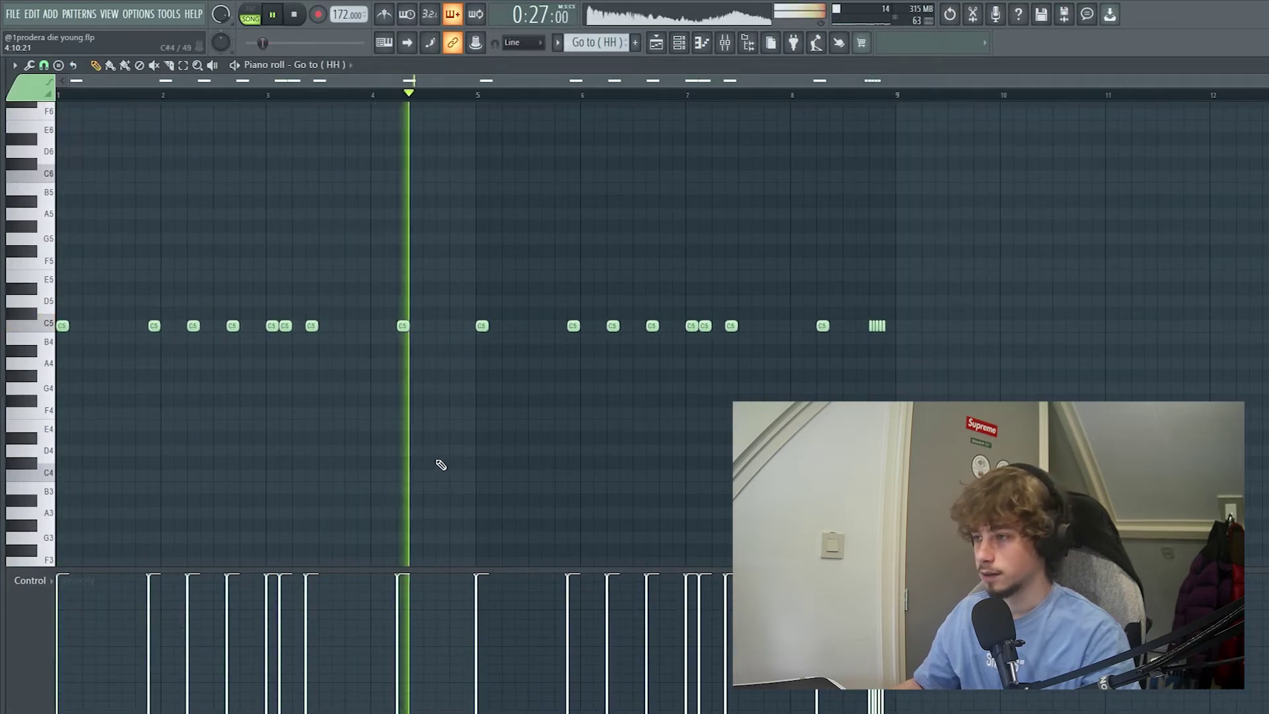
pyautogui.click(250, 14)
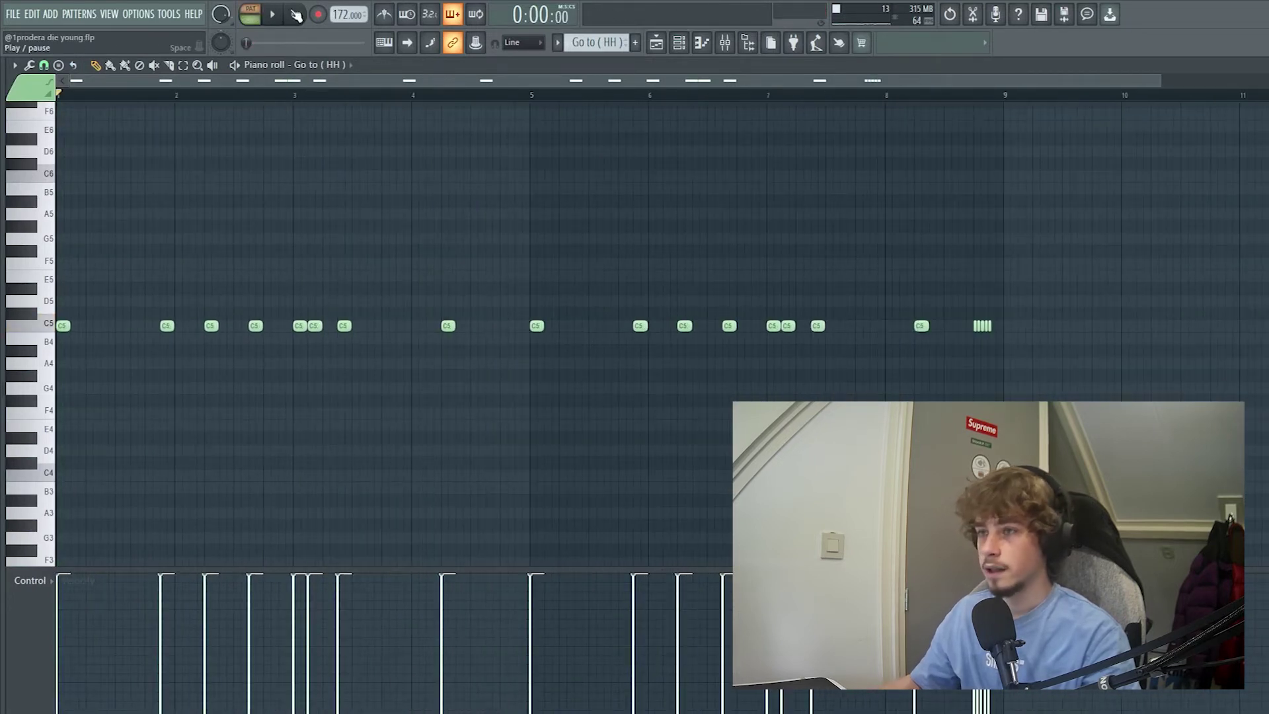
pyautogui.click(396, 13)
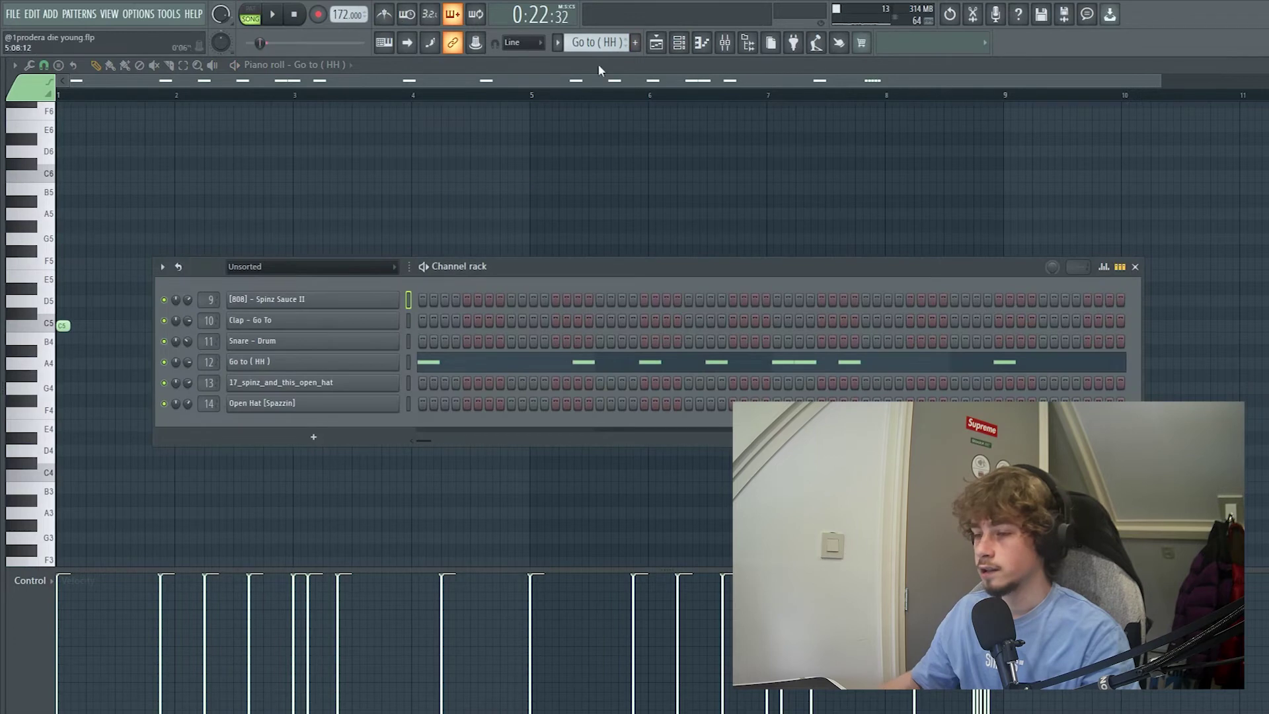
# Step: Unmute Track 12, play the beat and view the 17_spinz_and_this_open_hat pattern's notes before returning to the playlist
pyautogui.click(657, 43)
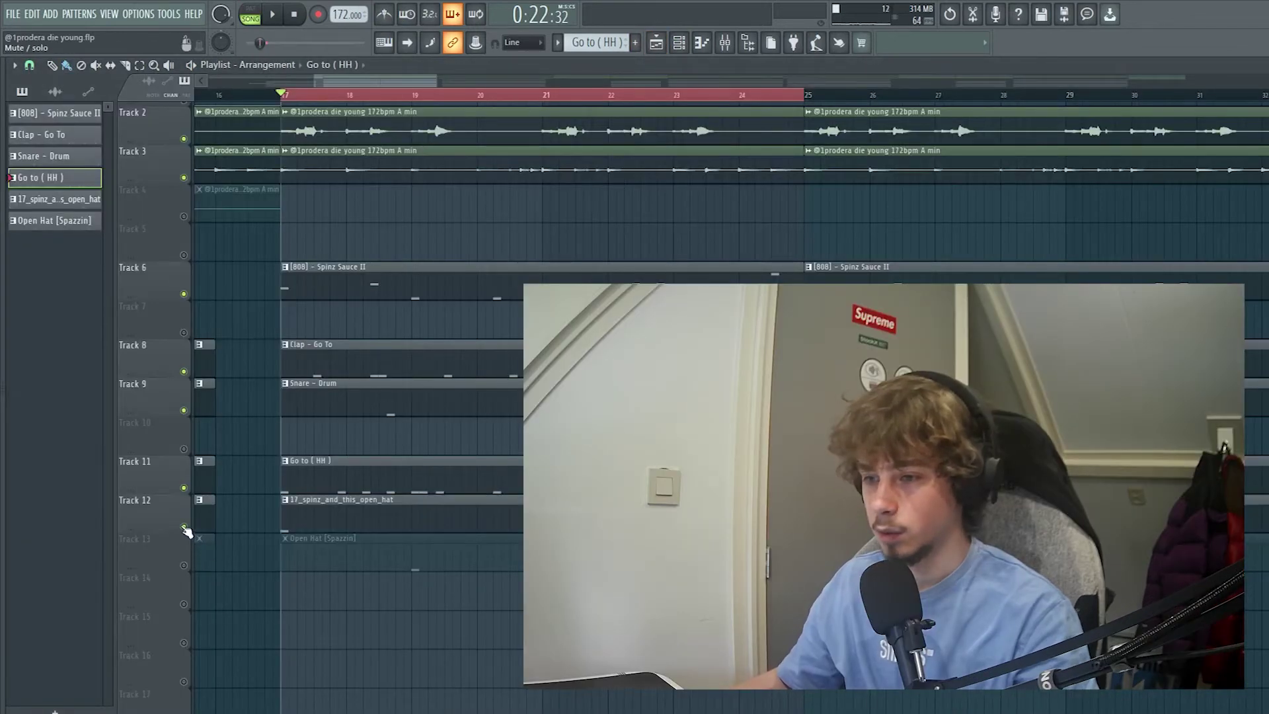
pyautogui.press('space')
pyautogui.doubleClick(430, 515)
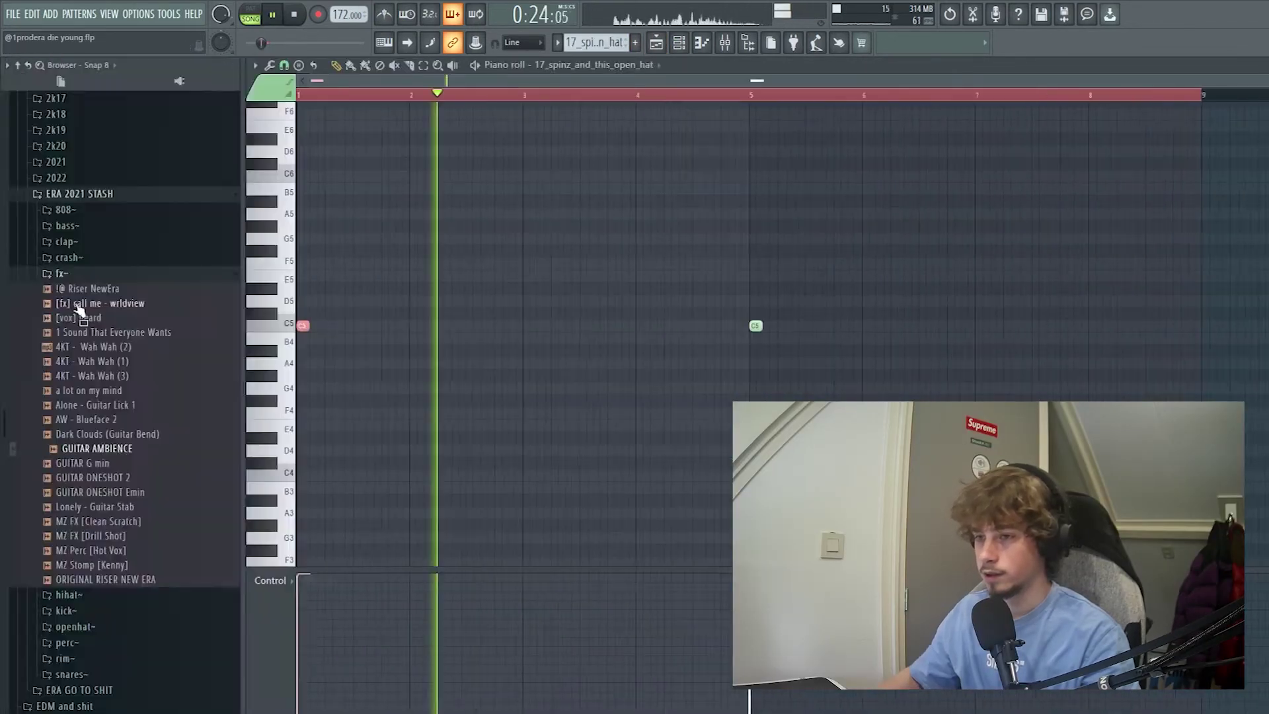
pyautogui.click(664, 47)
pyautogui.click(667, 51)
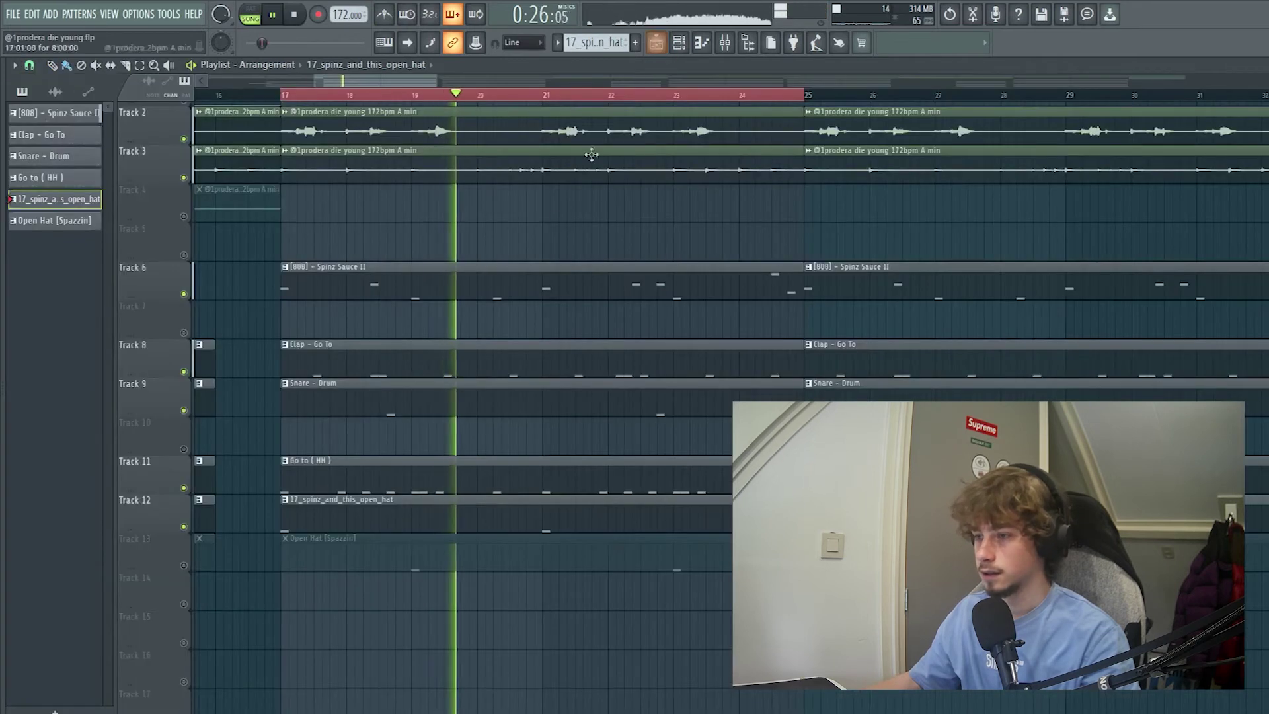
# Step: Examine the notes of the Open Hat [Spazzin] pattern during playback and return to the playlist
pyautogui.doubleClick(347, 559)
pyautogui.moveTo(791, 368); pyautogui.dragTo(734, 318)
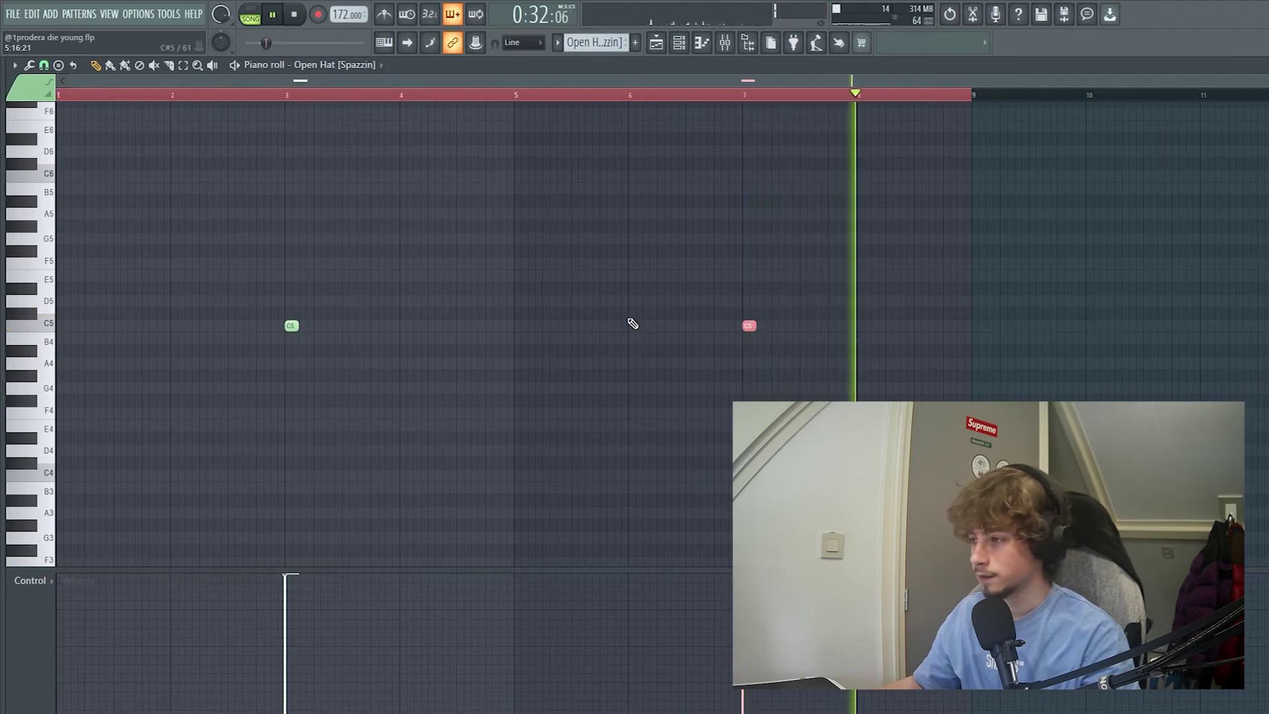
pyautogui.click(656, 44)
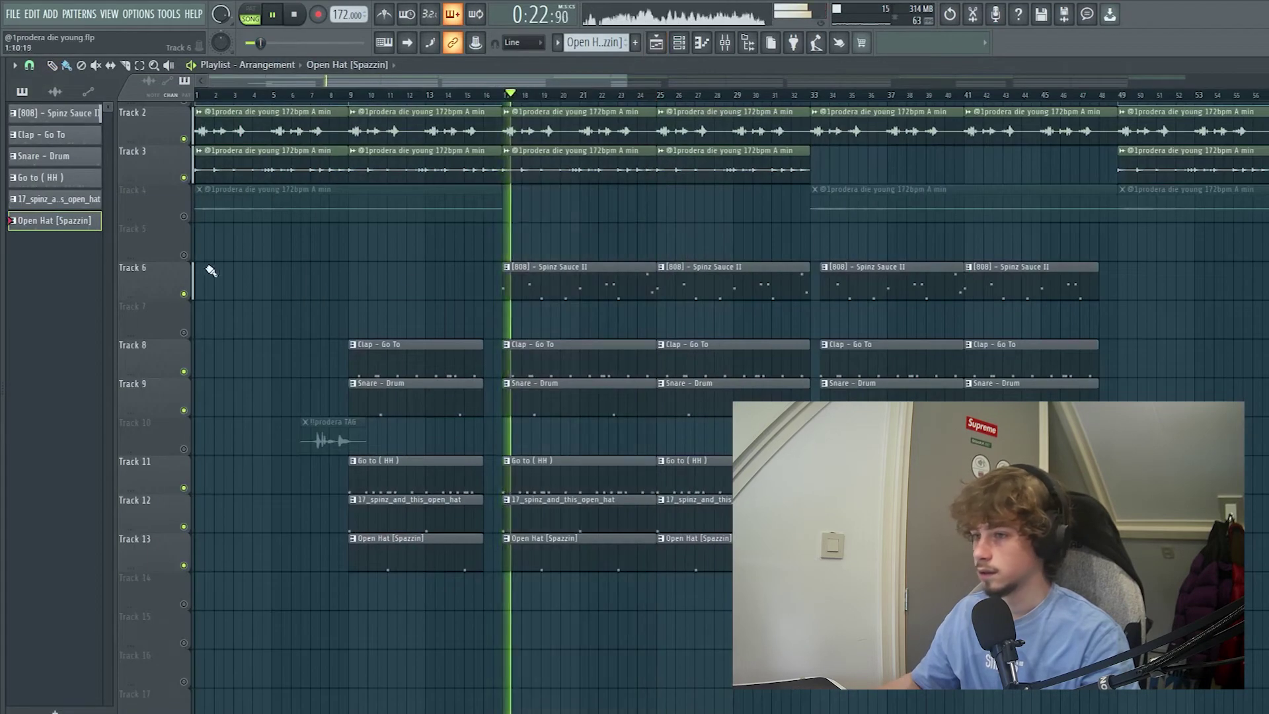
# Step: Highlight the 808 and drum clips that start just after bar 33 in the arrangement, and clear the selection
pyautogui.scroll(5, 405, 264)
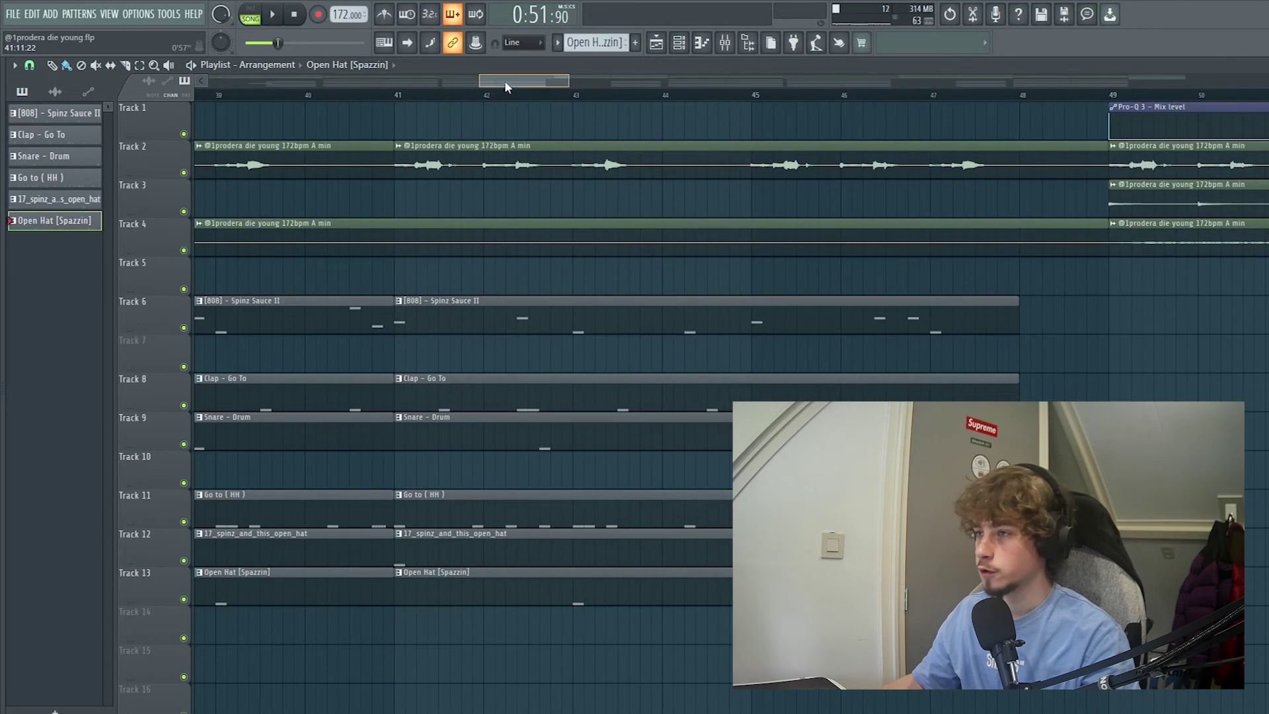
pyautogui.moveTo(506, 82); pyautogui.dragTo(454, 82)
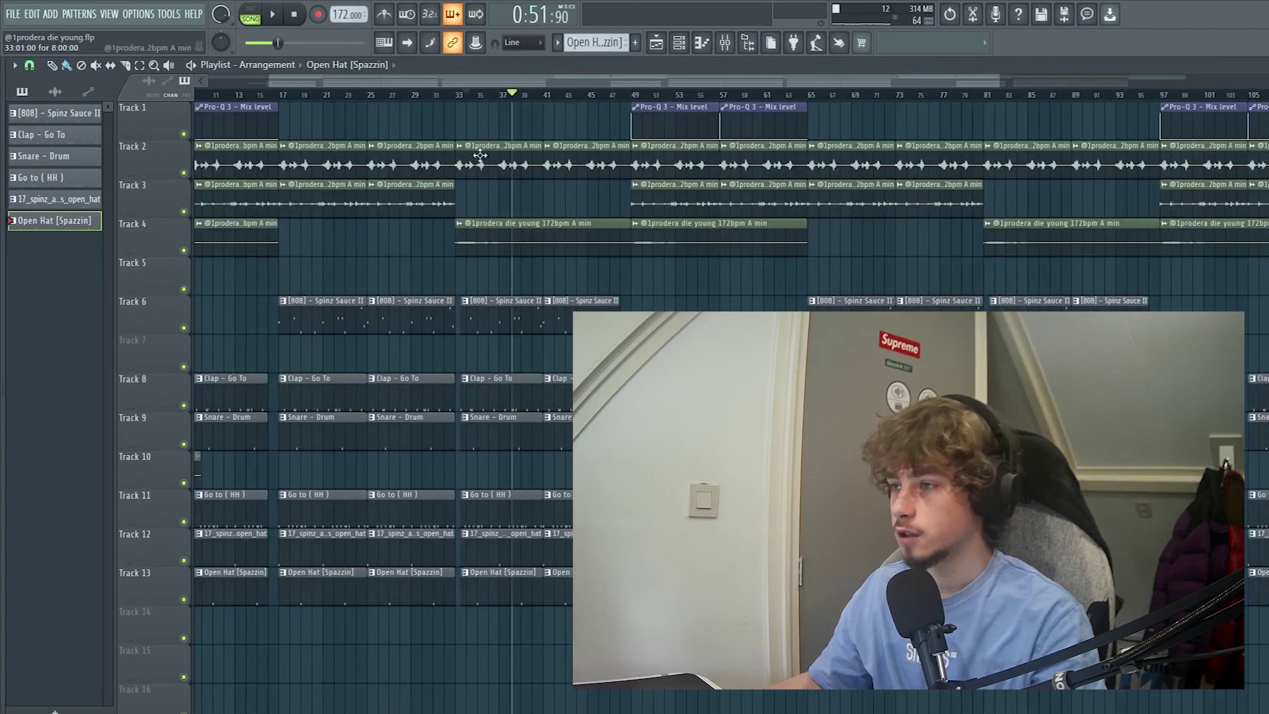
pyautogui.moveTo(516, 675); pyautogui.dragTo(502, 318)
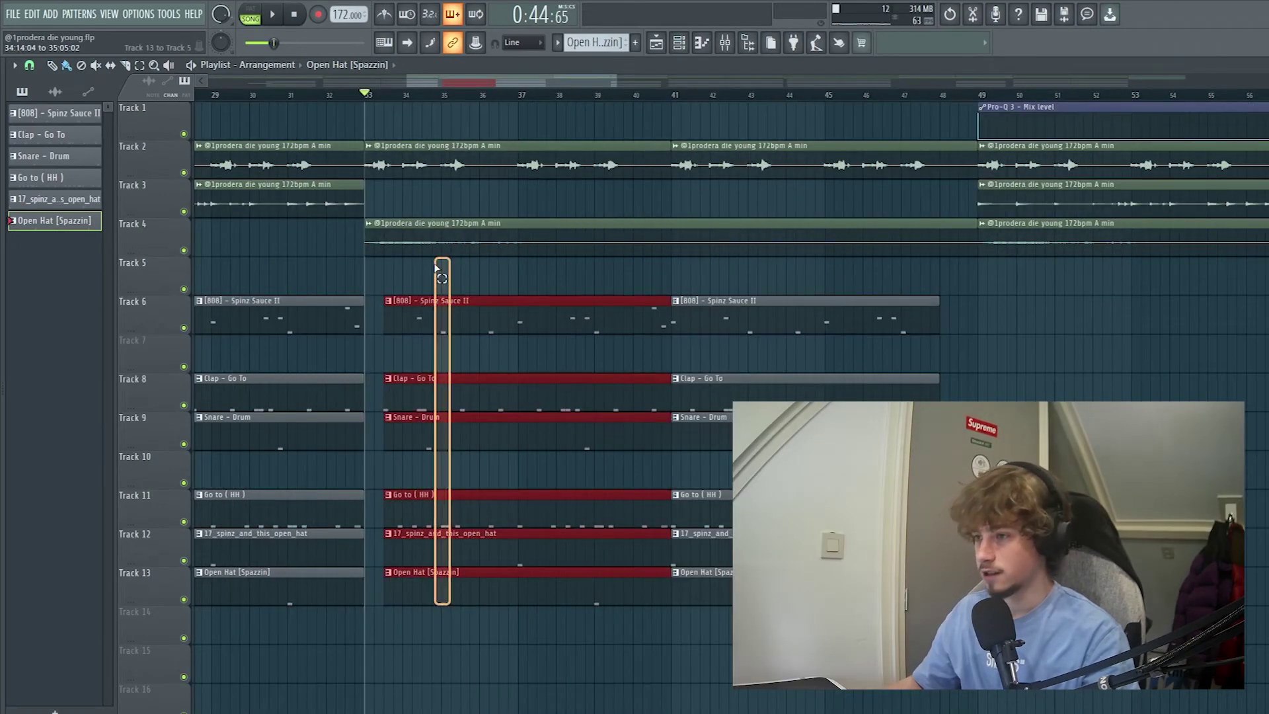
pyautogui.moveTo(434, 267); pyautogui.dragTo(434, 267)
pyautogui.keyDown('ctrl'); pyautogui.click(434, 267); pyautogui.keyUp('ctrl')
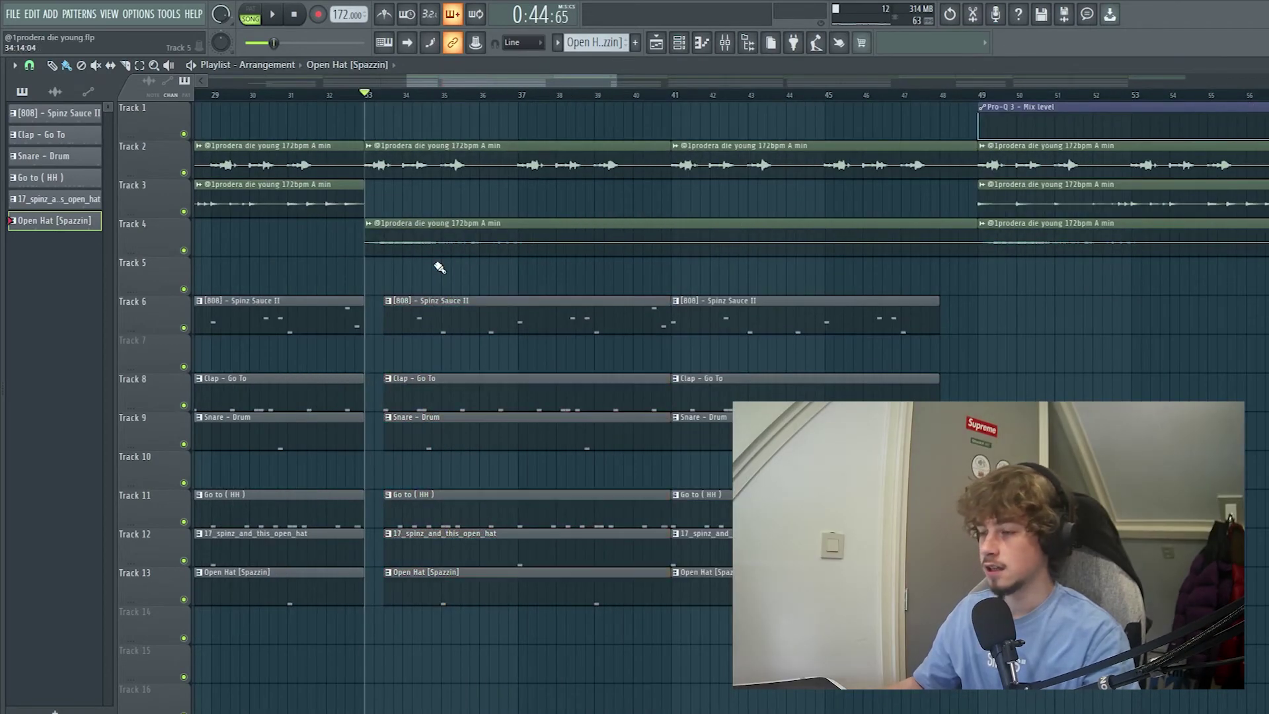
# Step: Play the arrangement from bar 33 to hear the delayed entry of the 808 and drums
pyautogui.scroll(-5, 434, 267)
pyautogui.scroll(1, 435, 267)
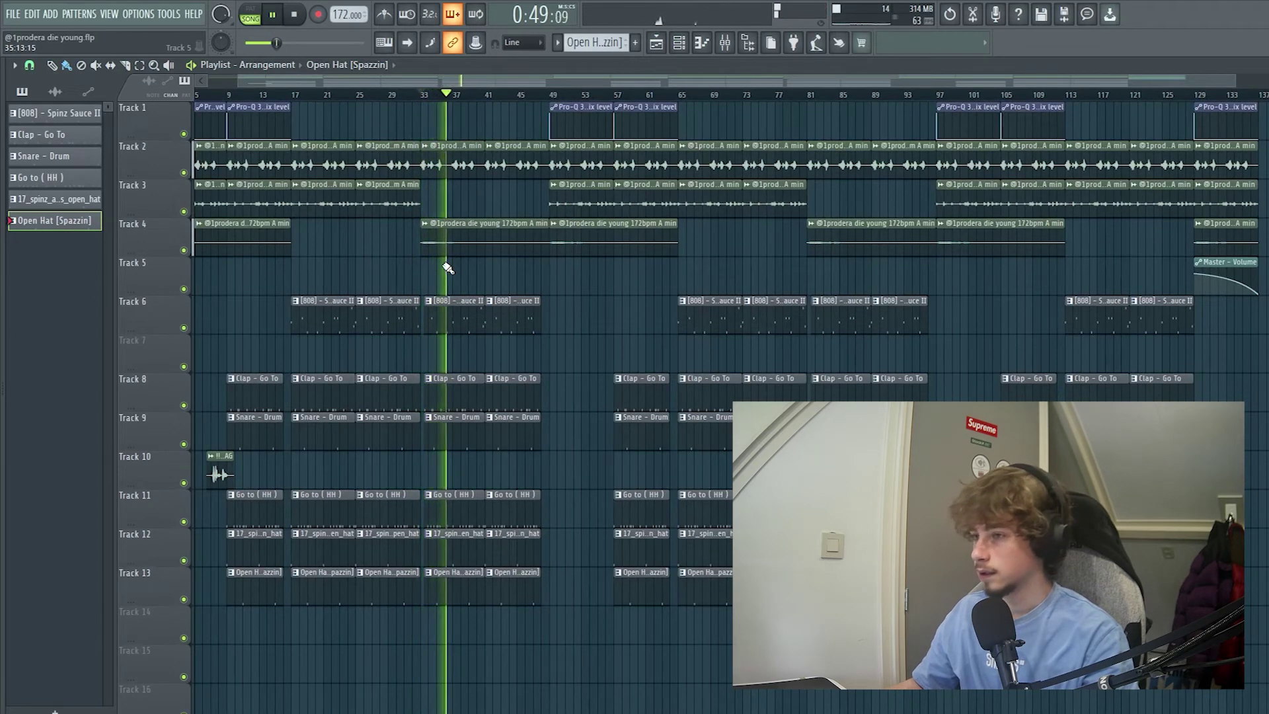
pyautogui.press('space')
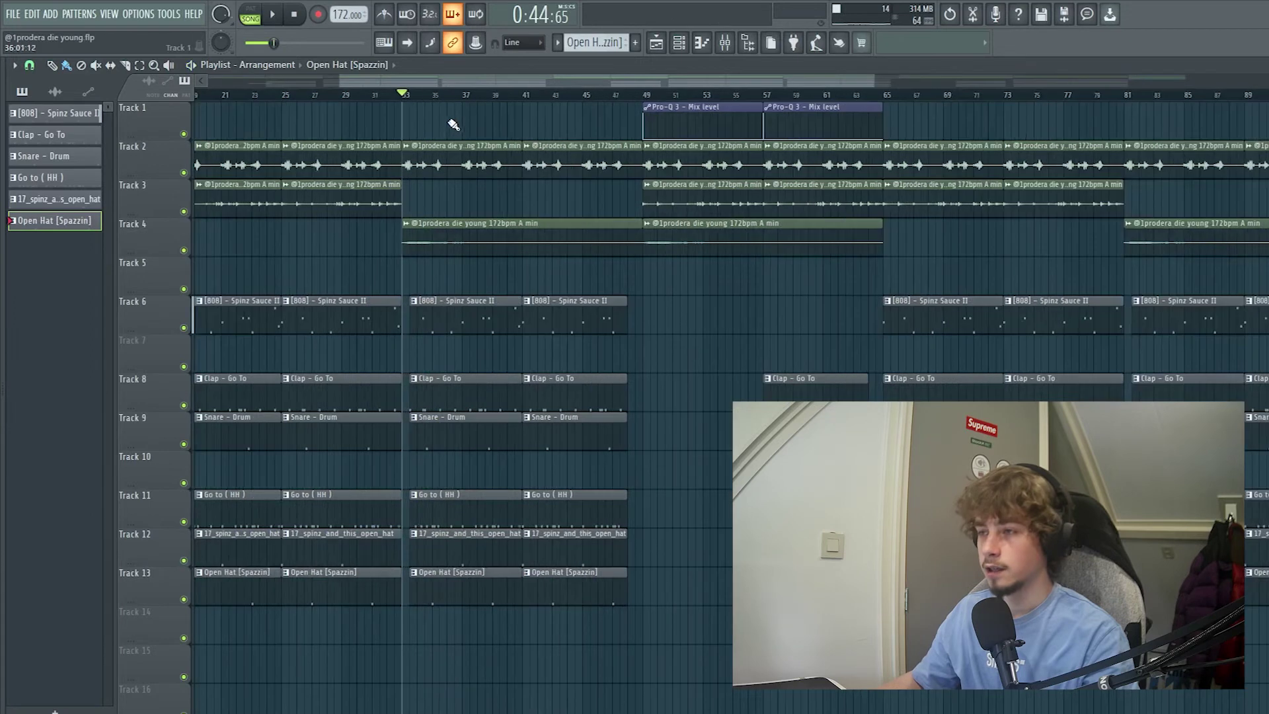
# Step: Bring the full arrangement into view and select all of its clips from start to end
pyautogui.scroll(5, 458, 81)
pyautogui.scroll(-5, 380, 89)
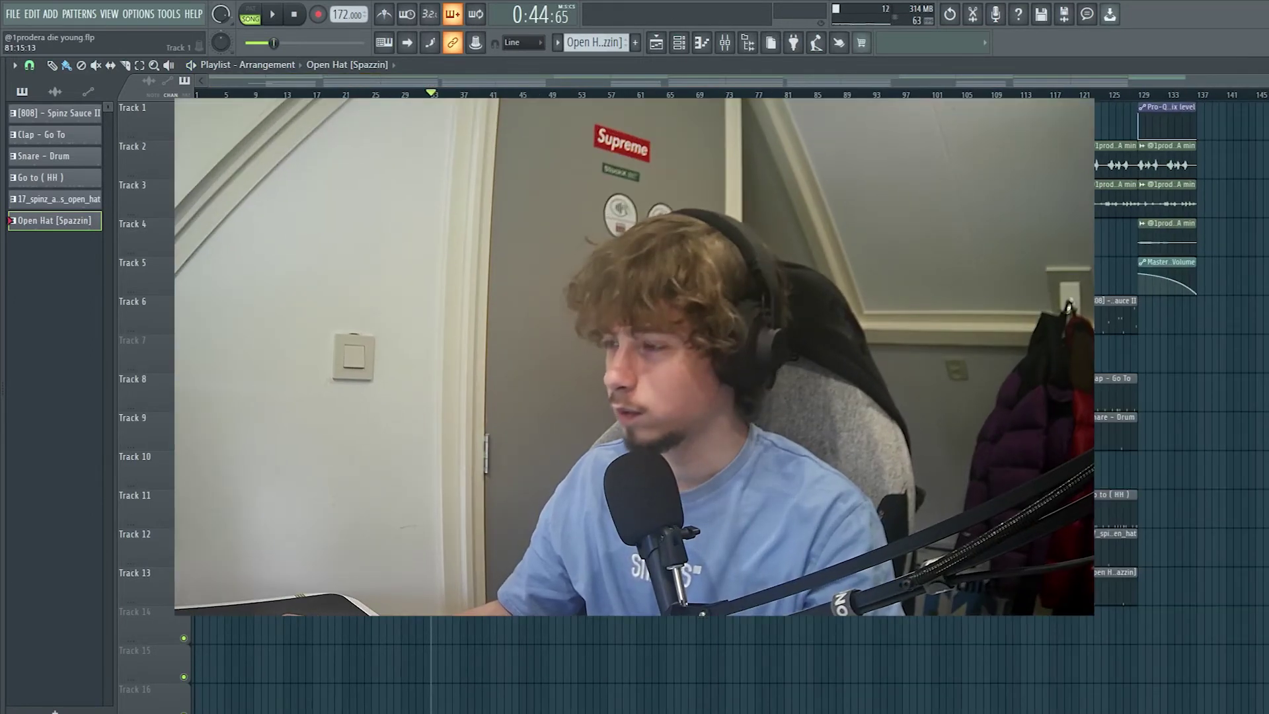
pyautogui.hotkey('ctrl', 'a')
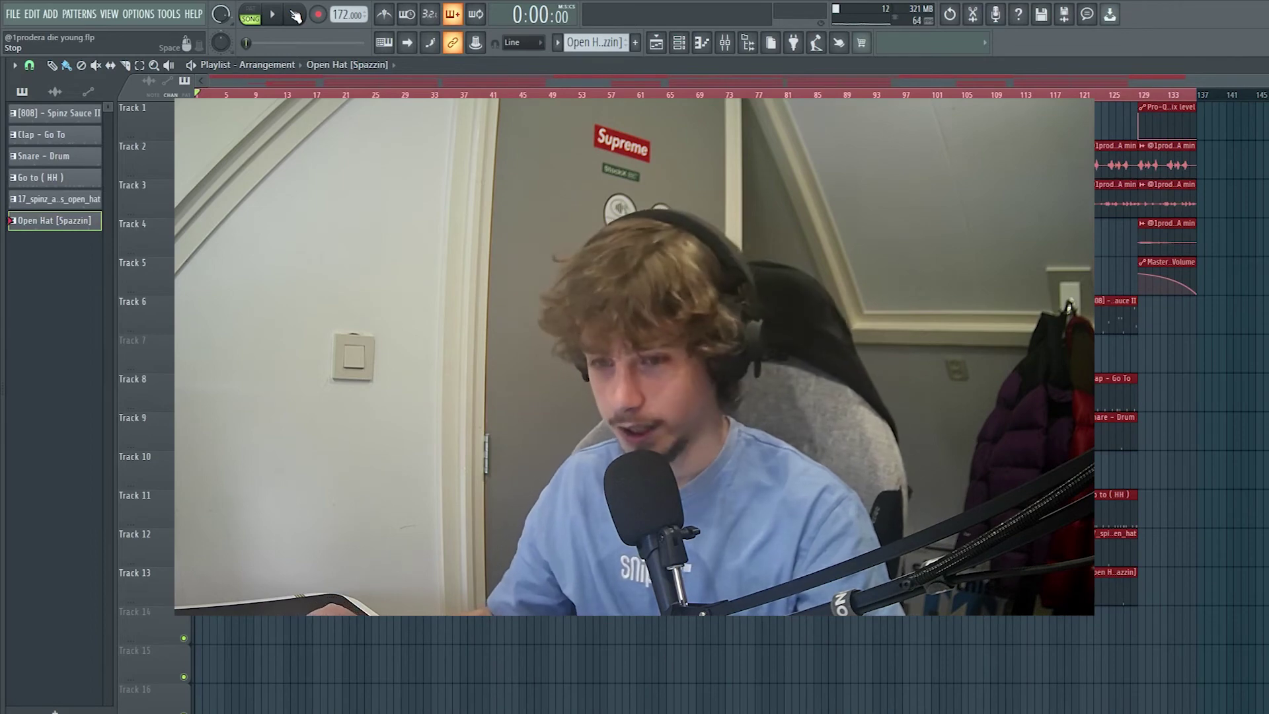